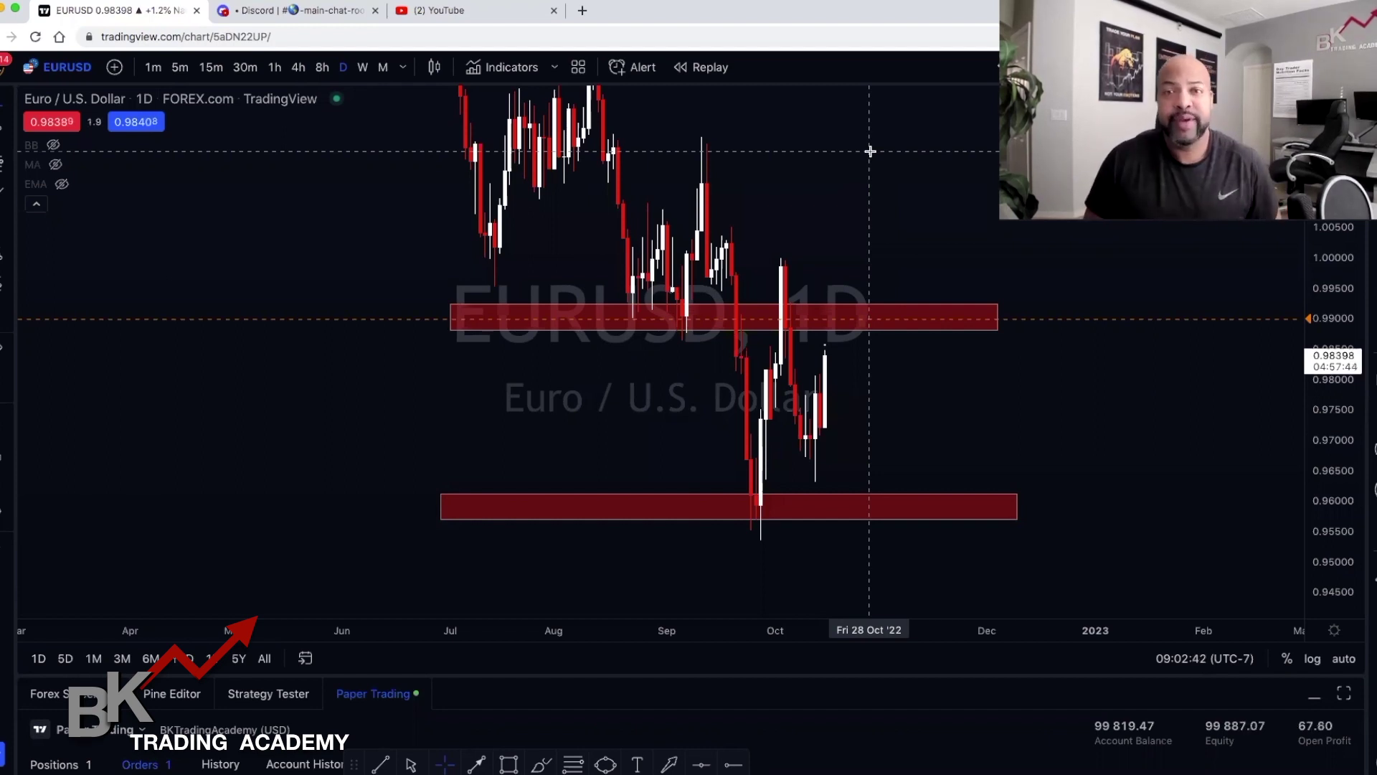
Adjust the chart from the top toolbar and pan to the latest candles.
left_click(374, 76)
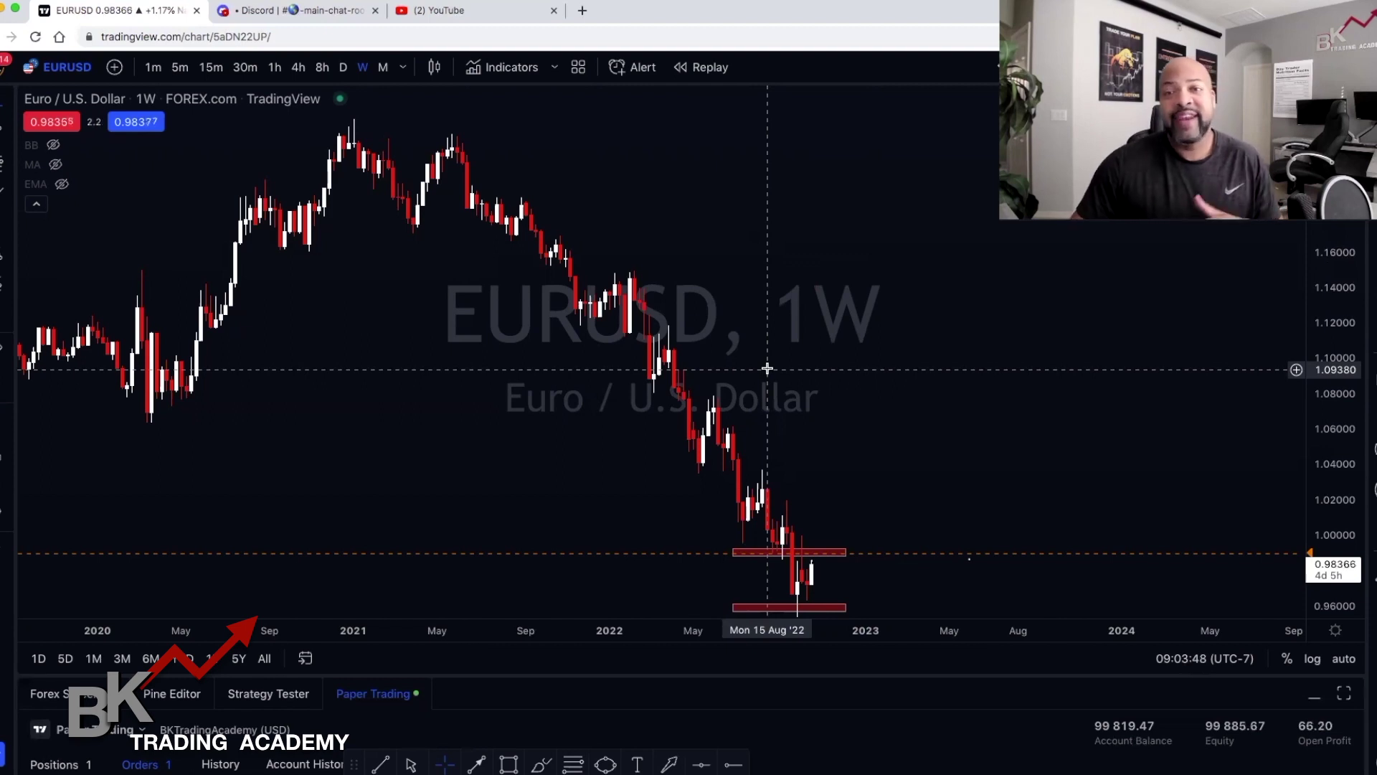
scroll(767, 368, "down", 2)
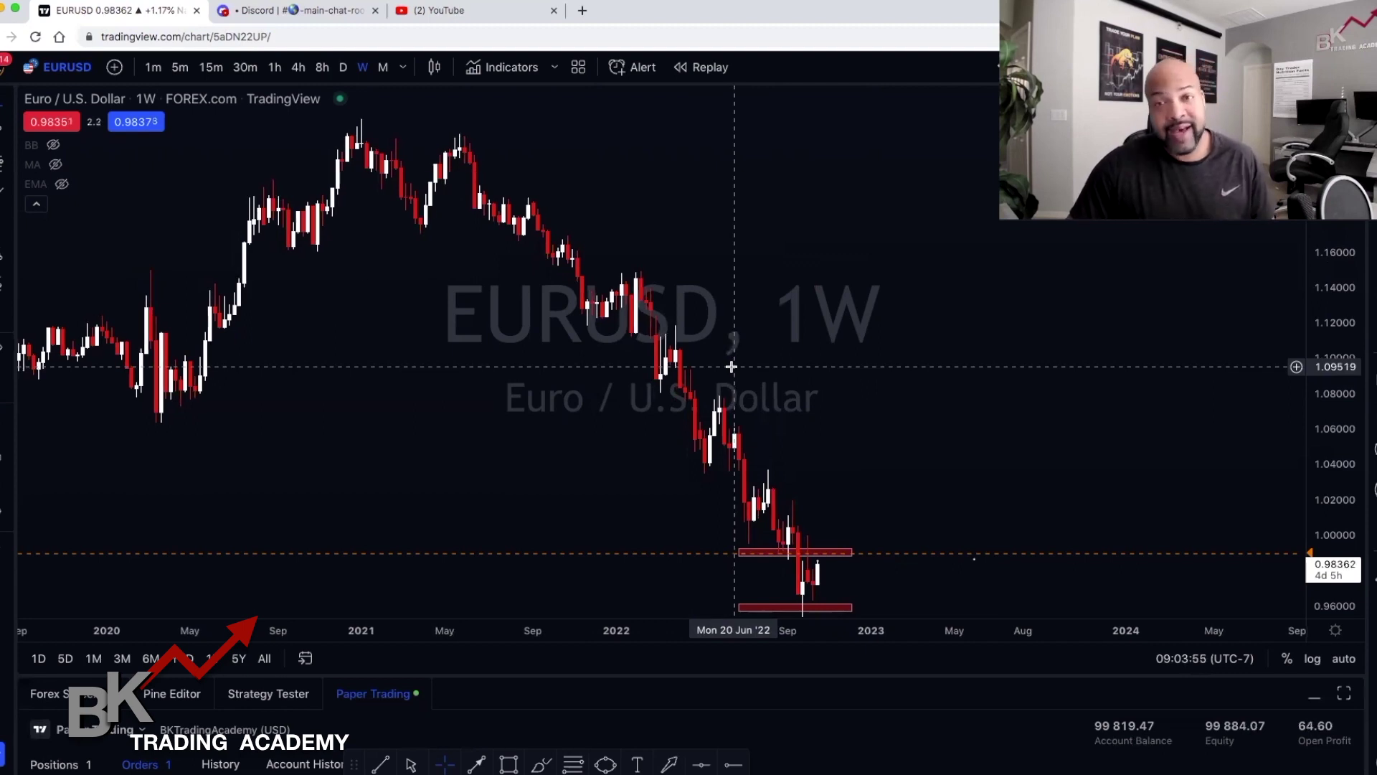
scroll(731, 366, "left", 1)
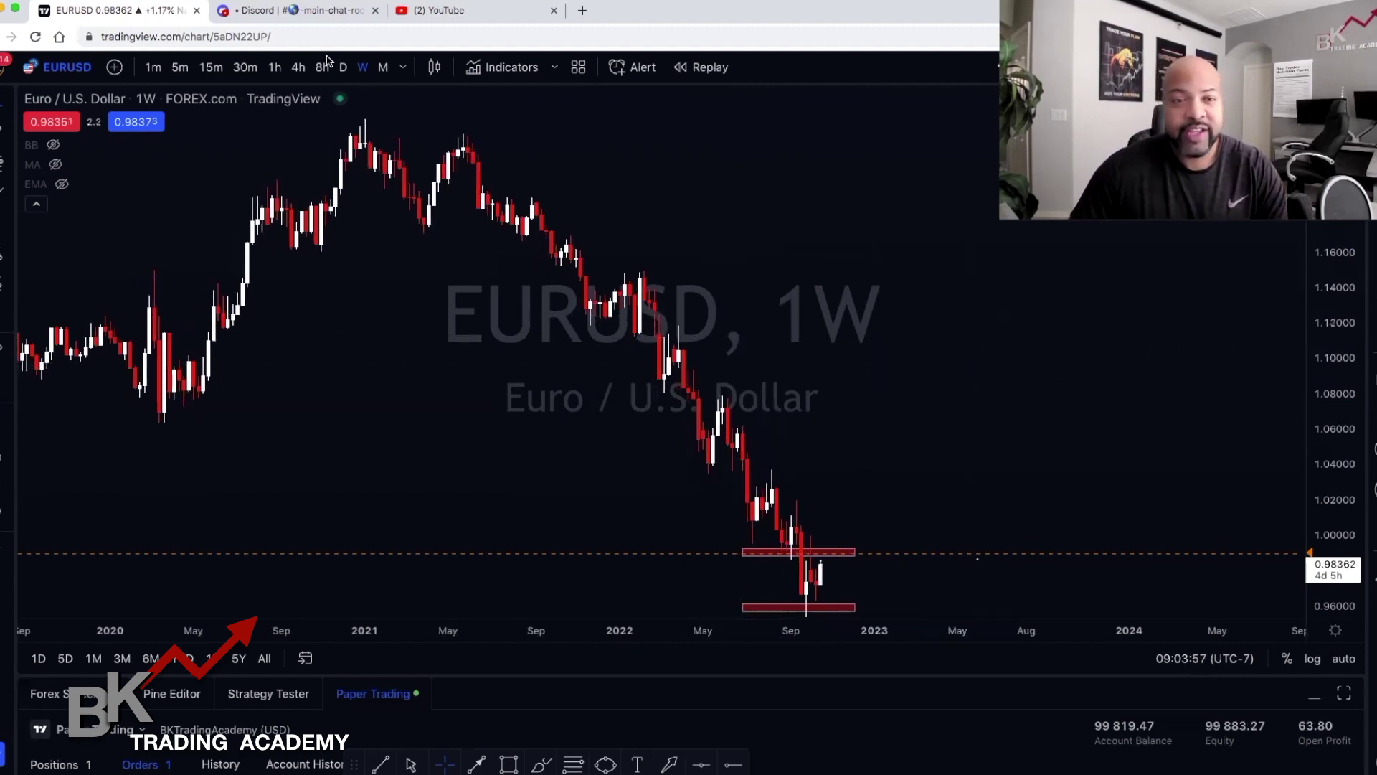
left_click(344, 68)
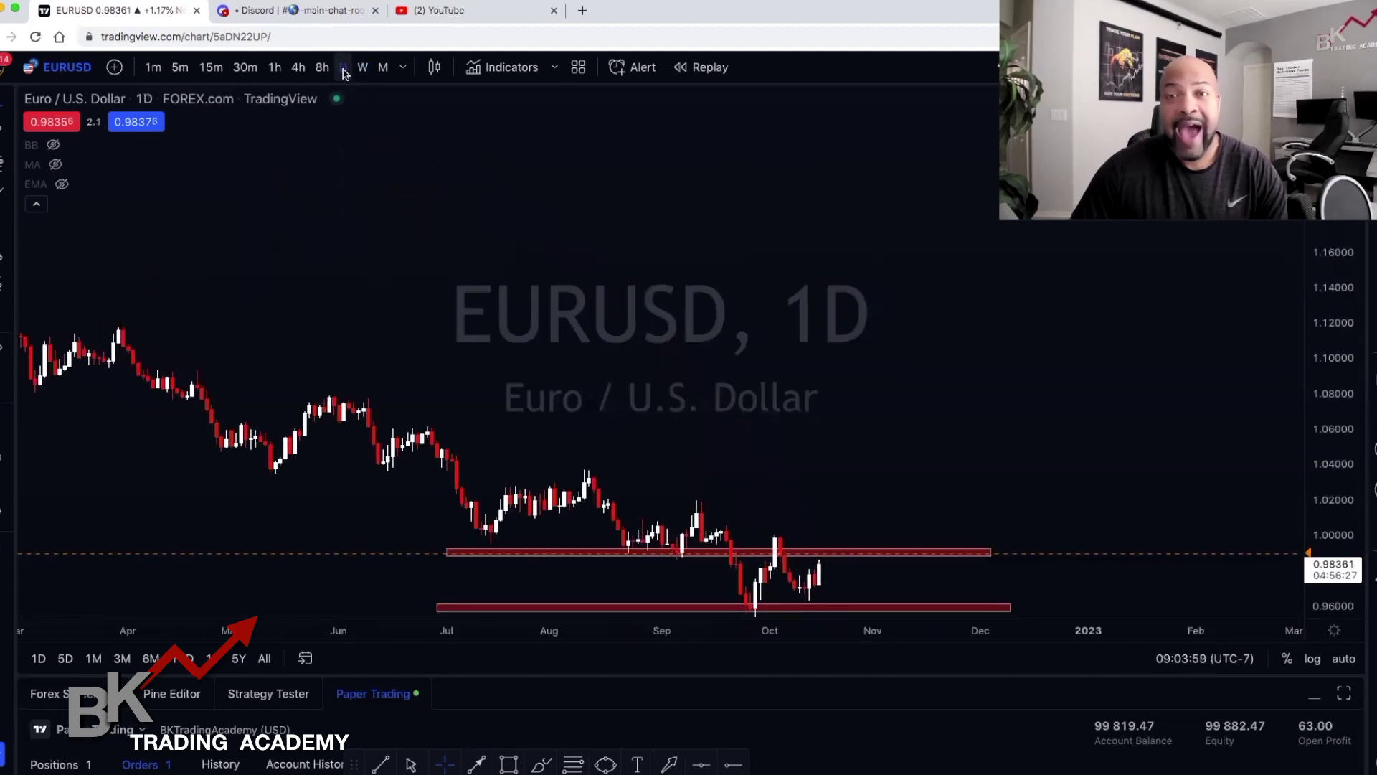
scroll(804, 451, "down", 6)
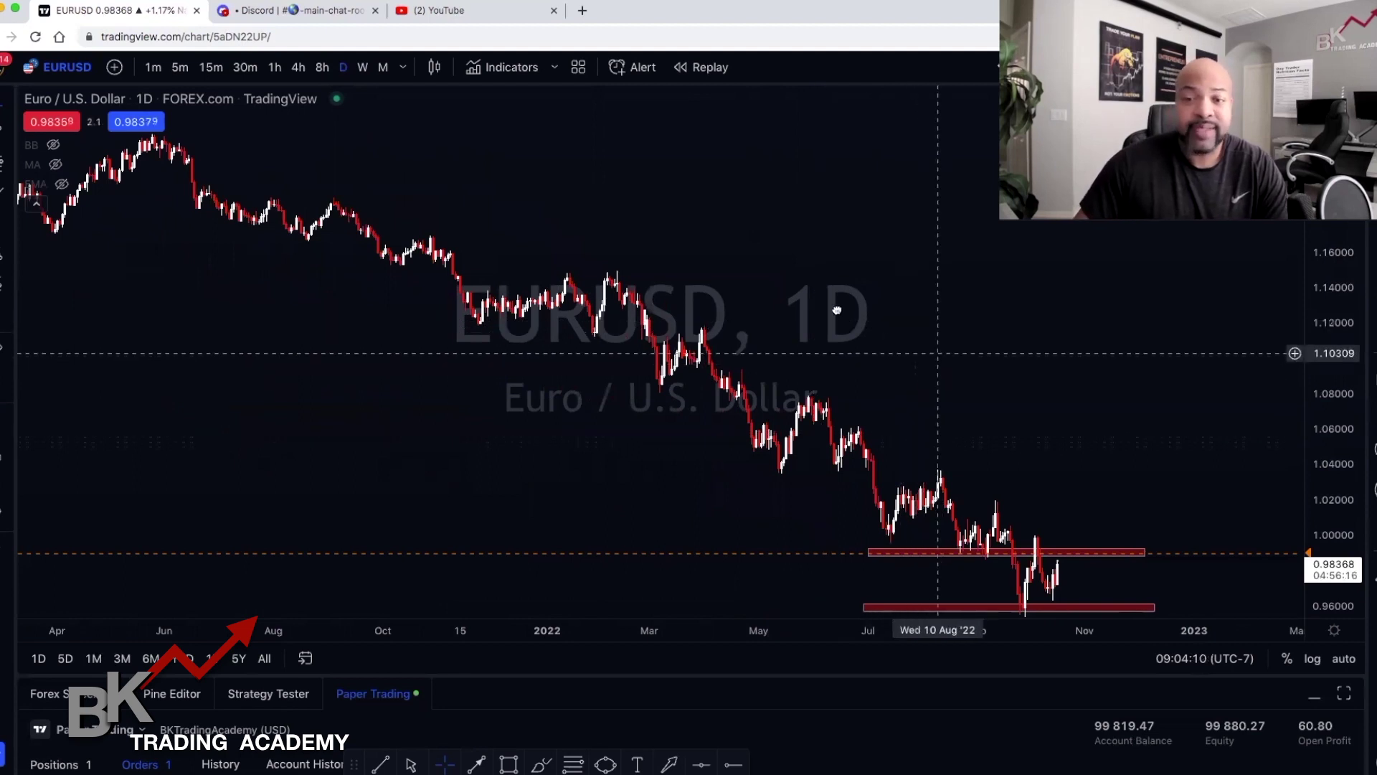
scroll(926, 430, "right", 3)
left_click_drag(1329, 466, 1109, 340)
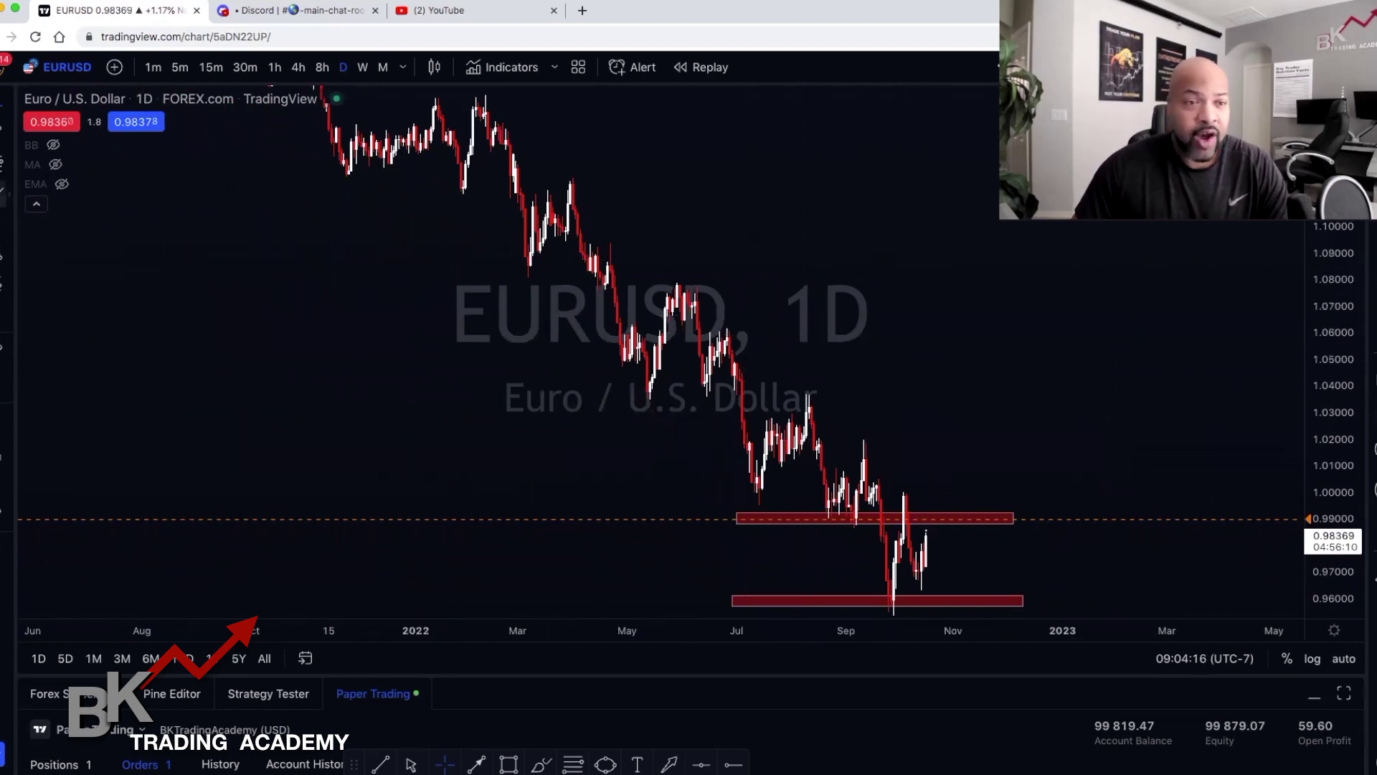
Draw the descending channel trendlines with the Trend Line tool (Alt+T) and adjust them.
key("alt+t")
left_click(672, 253)
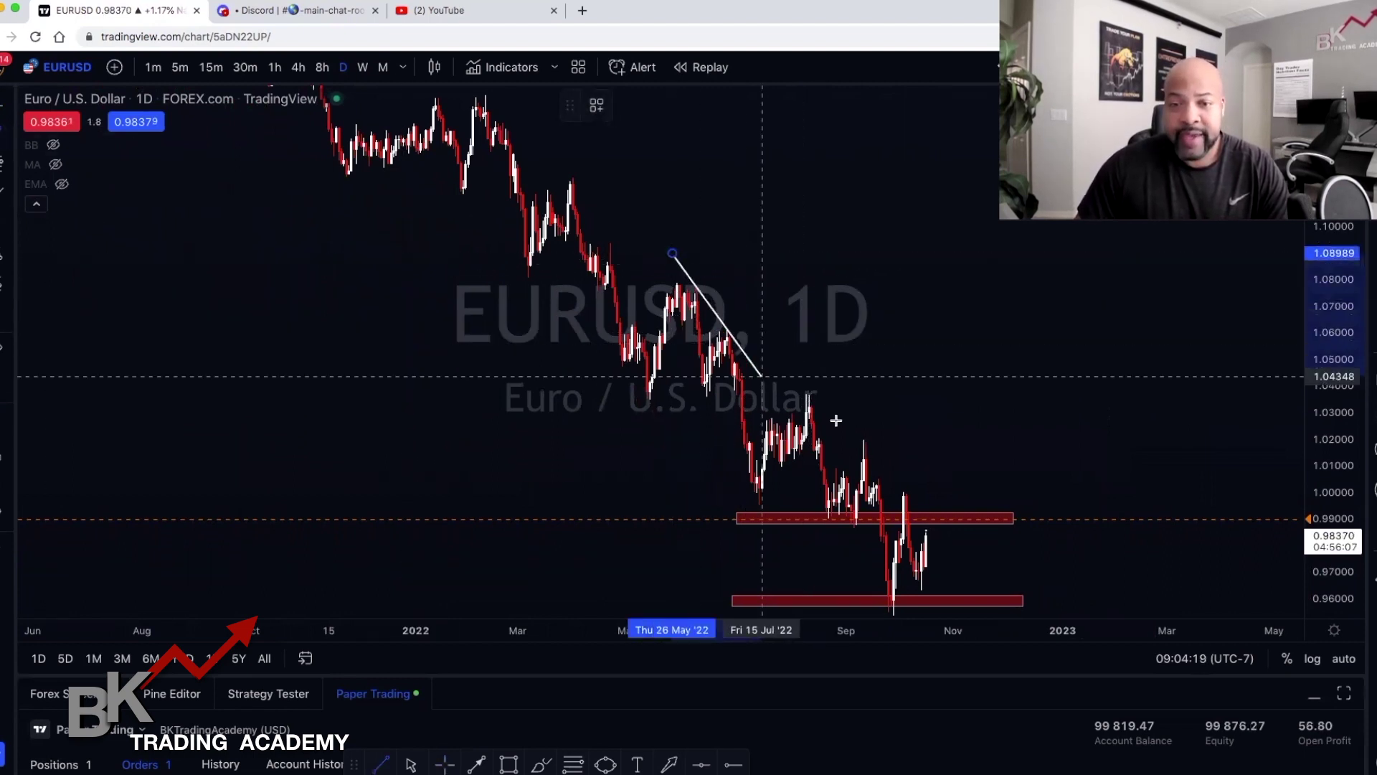
left_click(962, 491)
left_click_drag(887, 430, 869, 441)
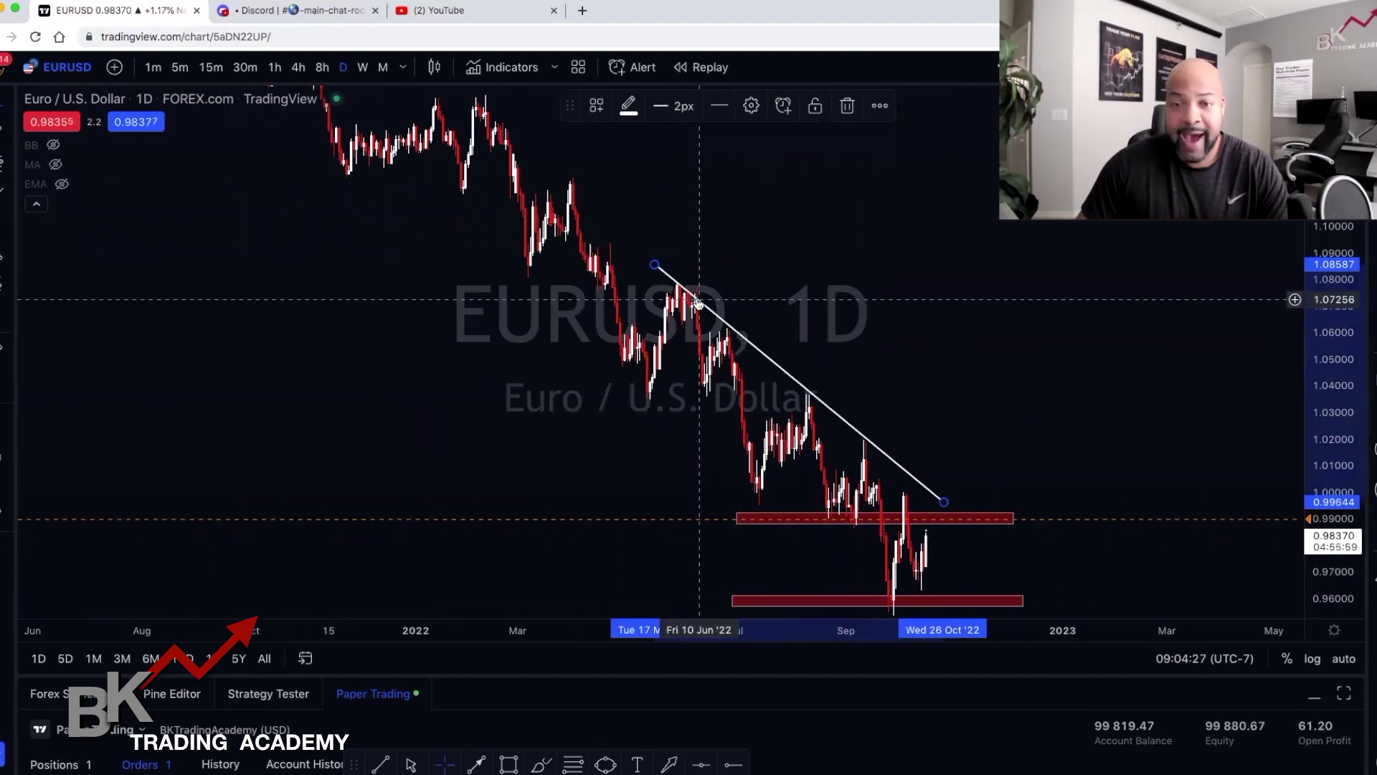
right_click(791, 376)
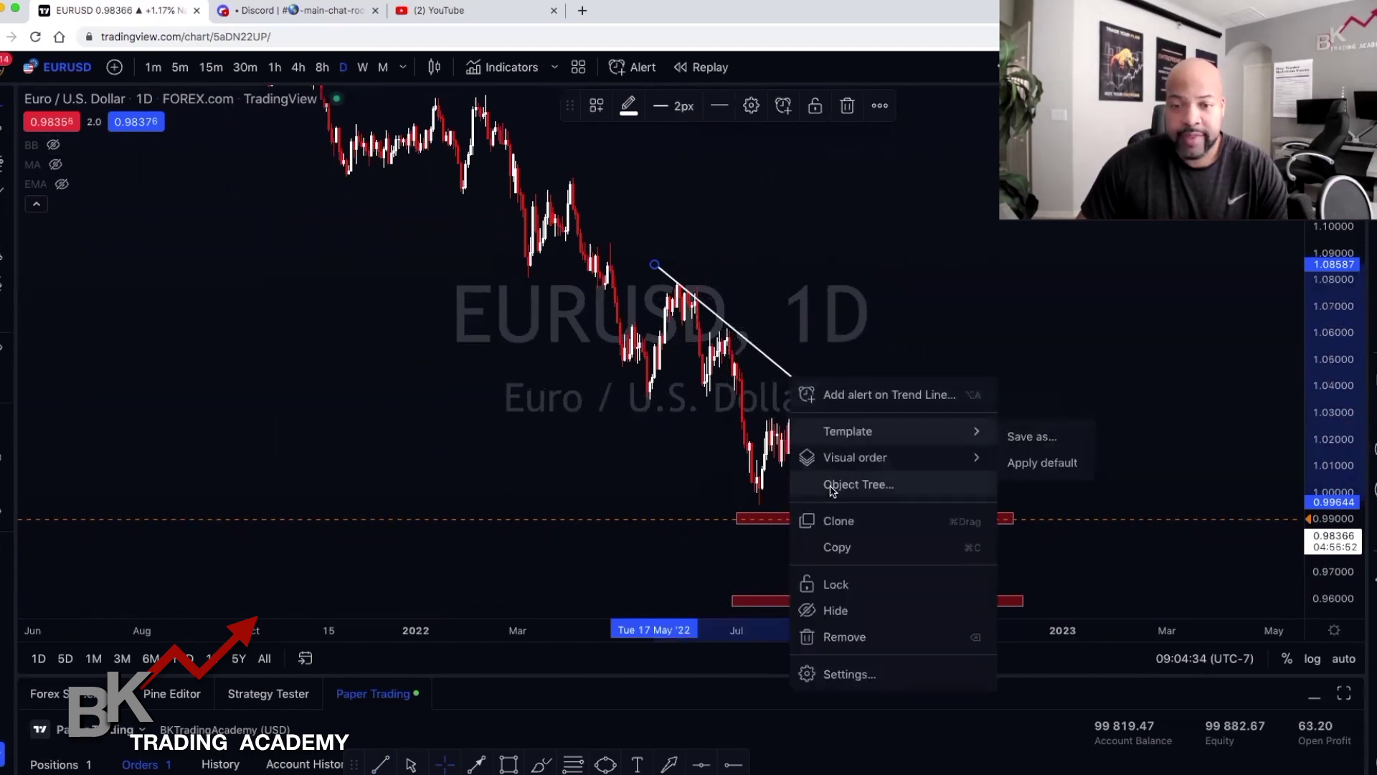
left_click(838, 521)
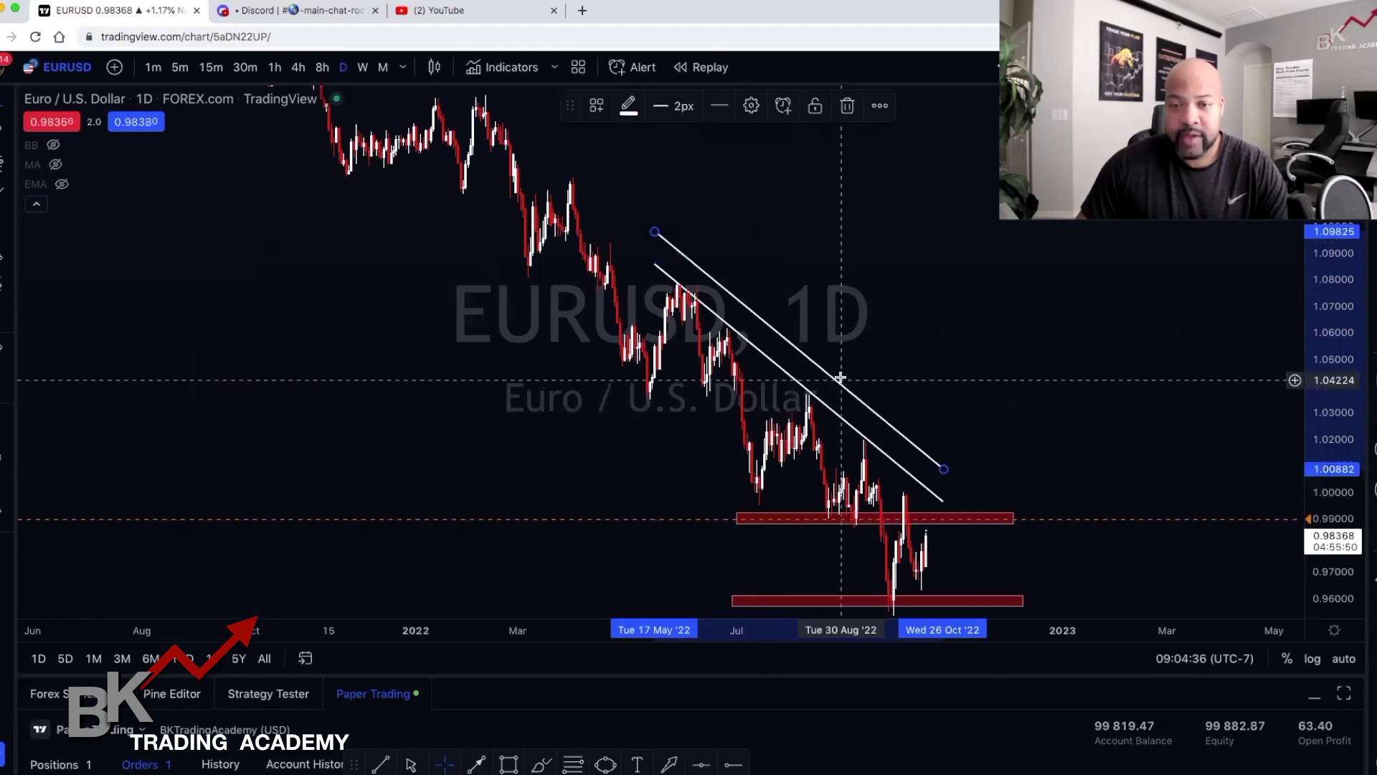
left_click_drag(841, 387, 758, 498)
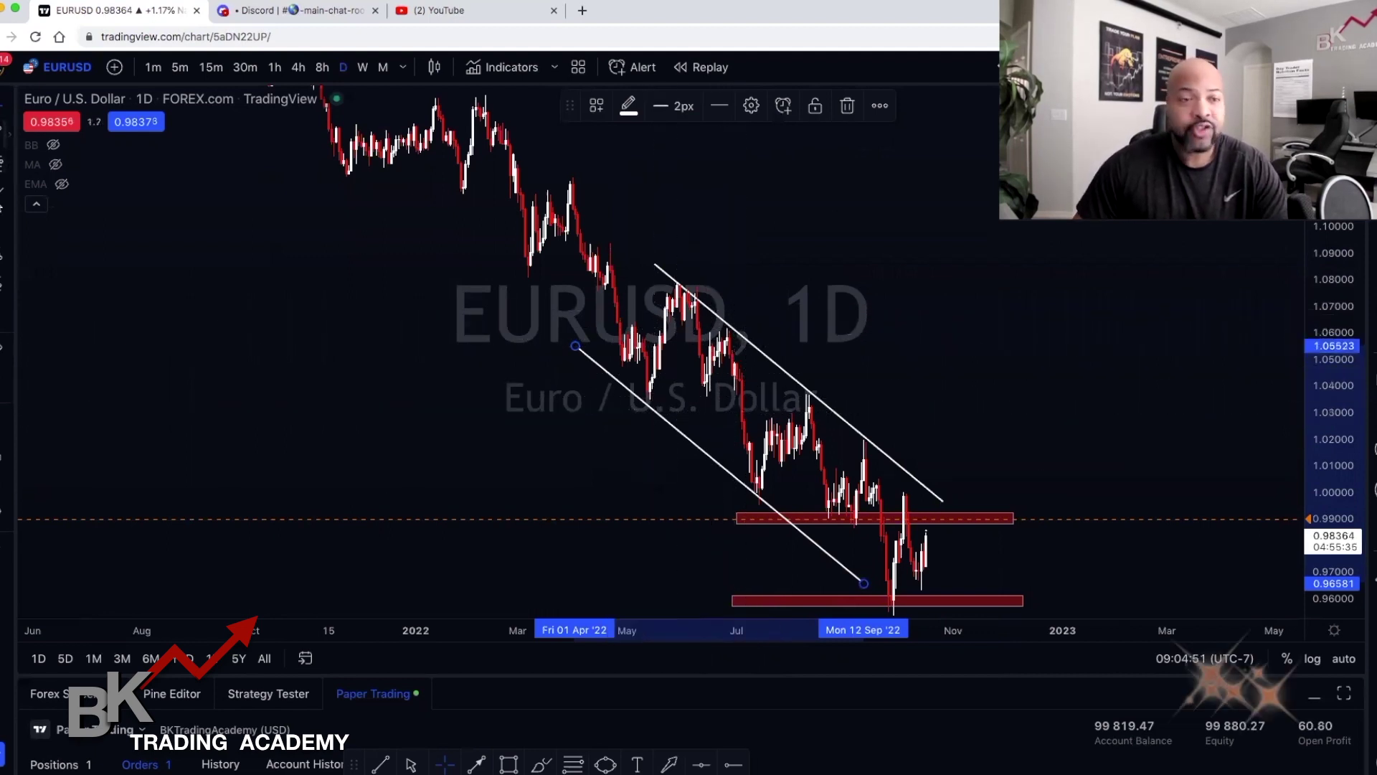
Add 'Resistance' and 'Support' text labels beside the channel and position them.
left_click(699, 271)
left_click(706, 272)
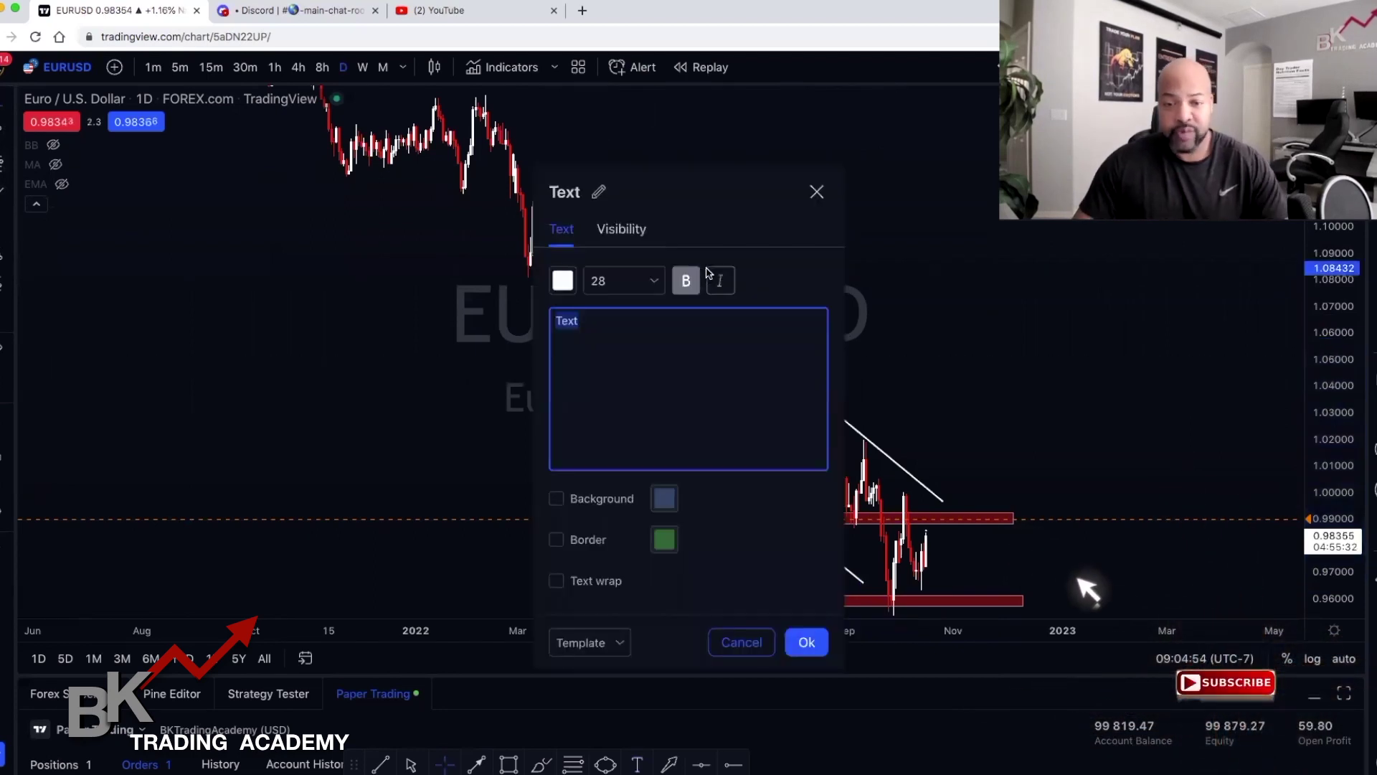
type("Resis")
type("tance")
key("Return")
left_click(796, 639)
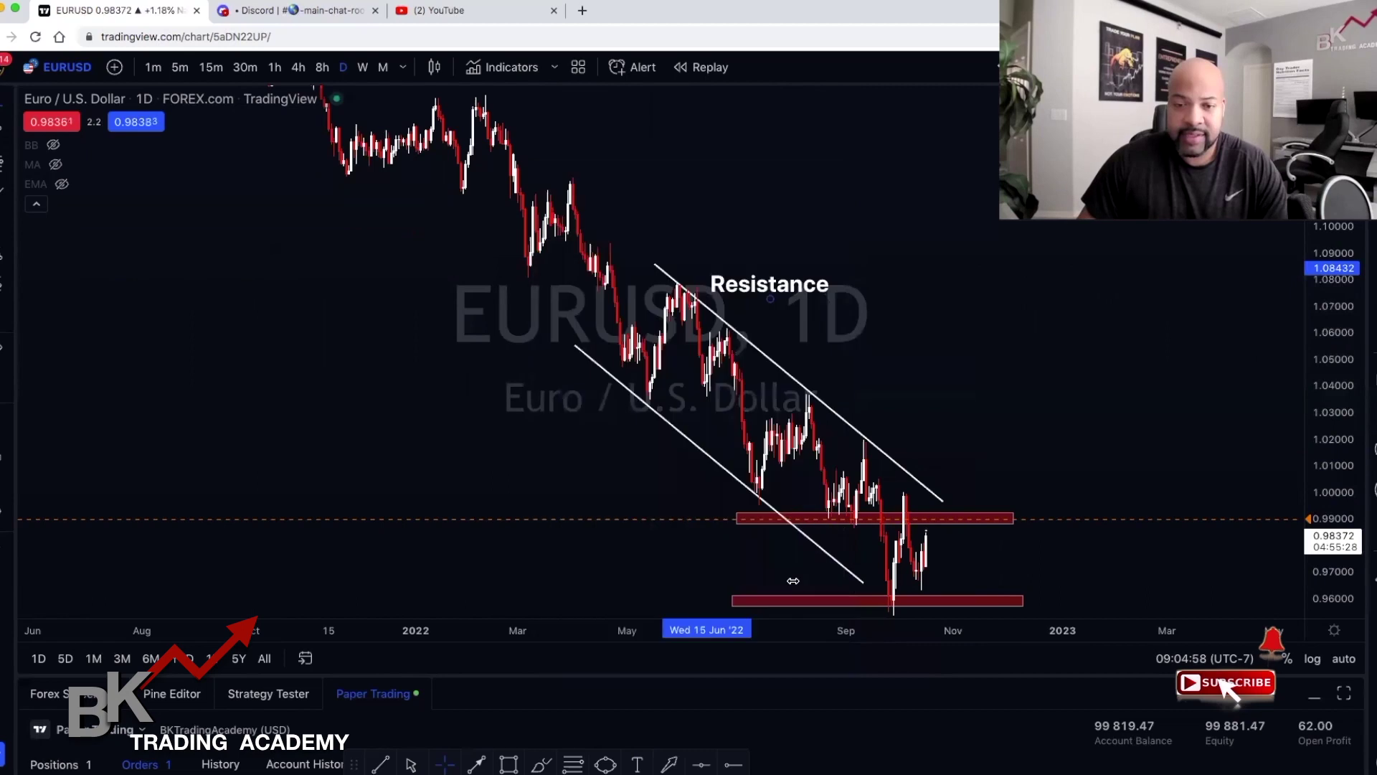
left_click_drag(762, 288, 774, 322)
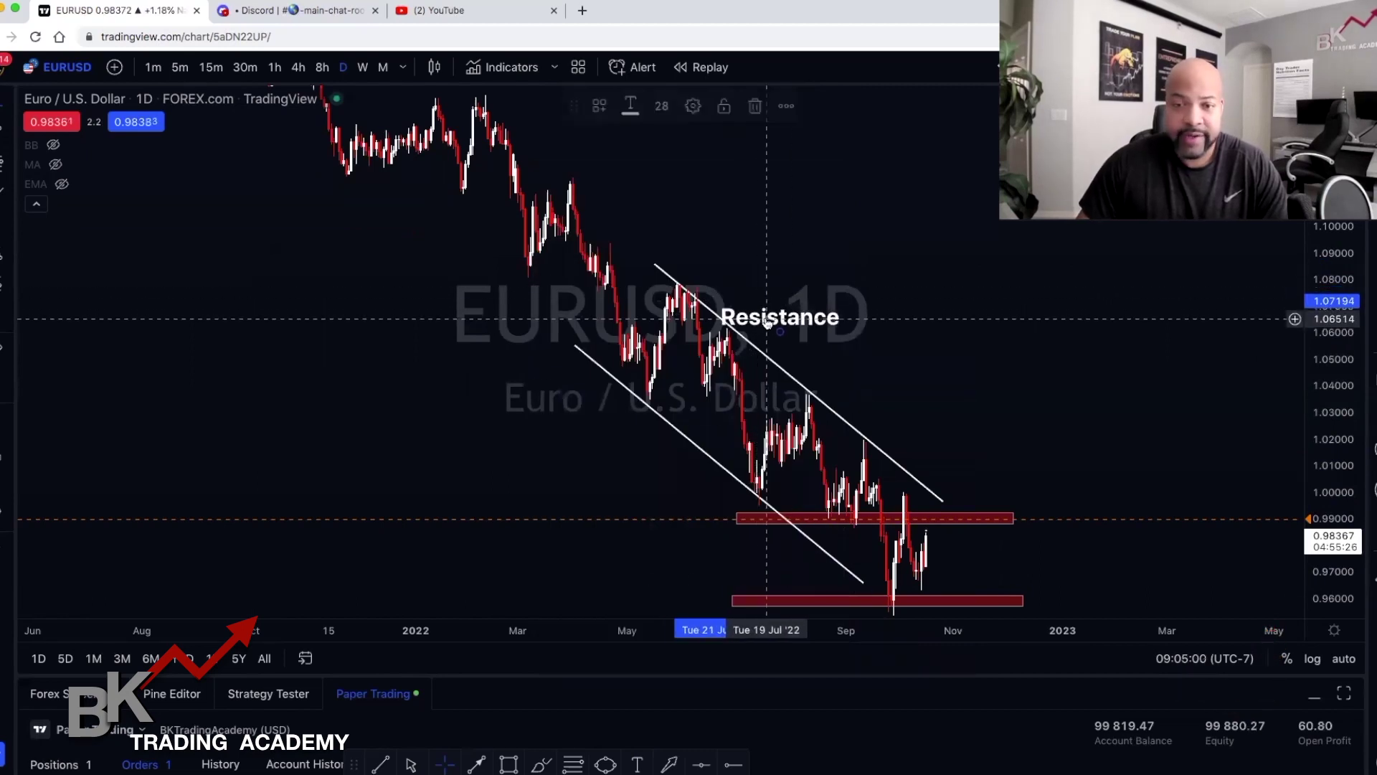
left_click(495, 395)
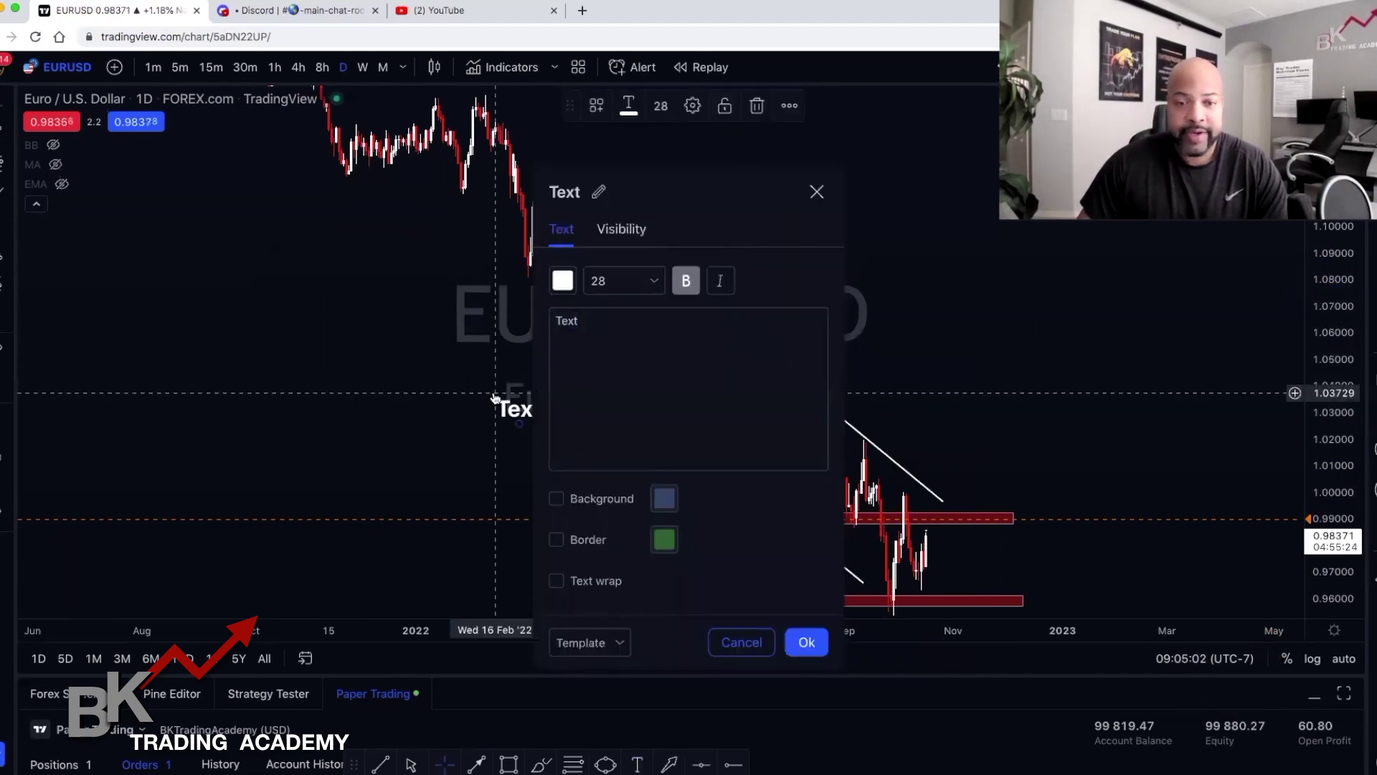
type("Support")
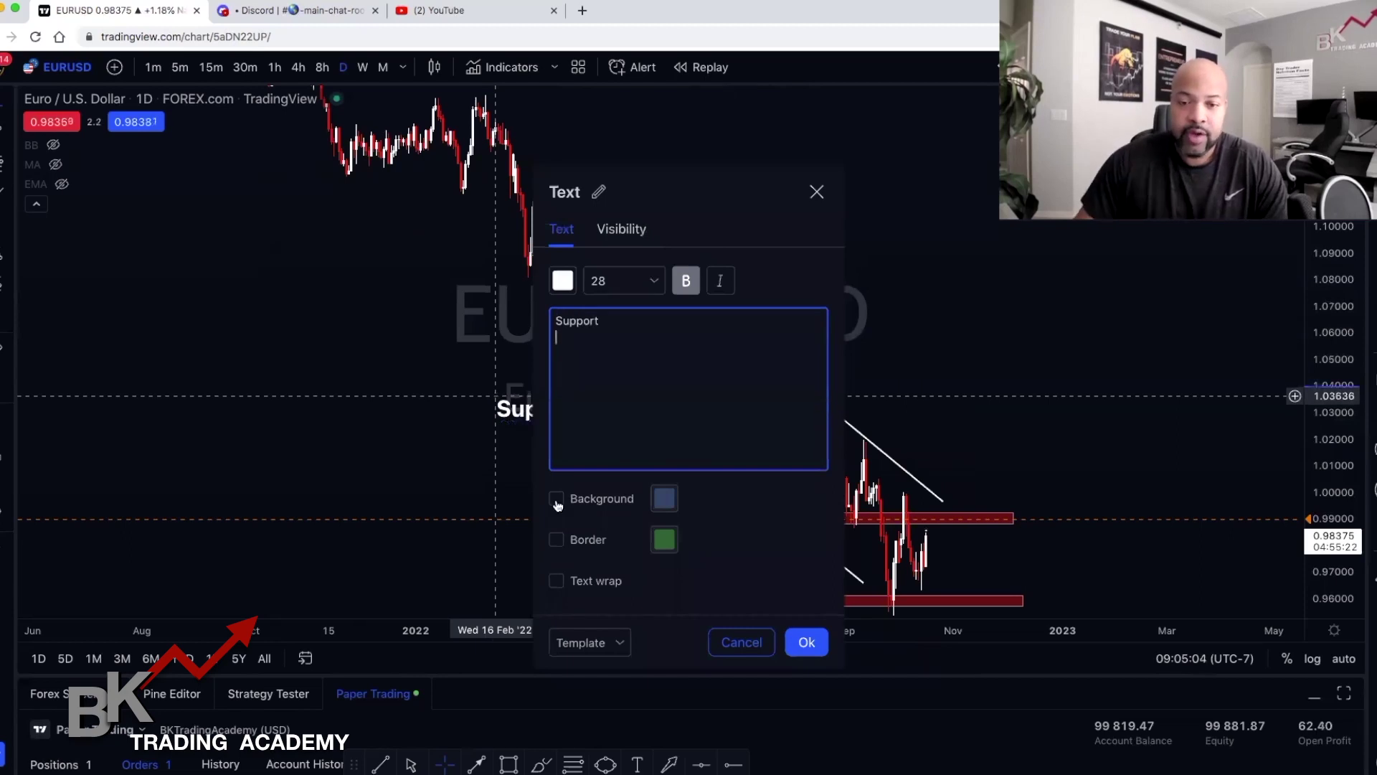
left_click(806, 642)
left_click_drag(630, 434, 673, 455)
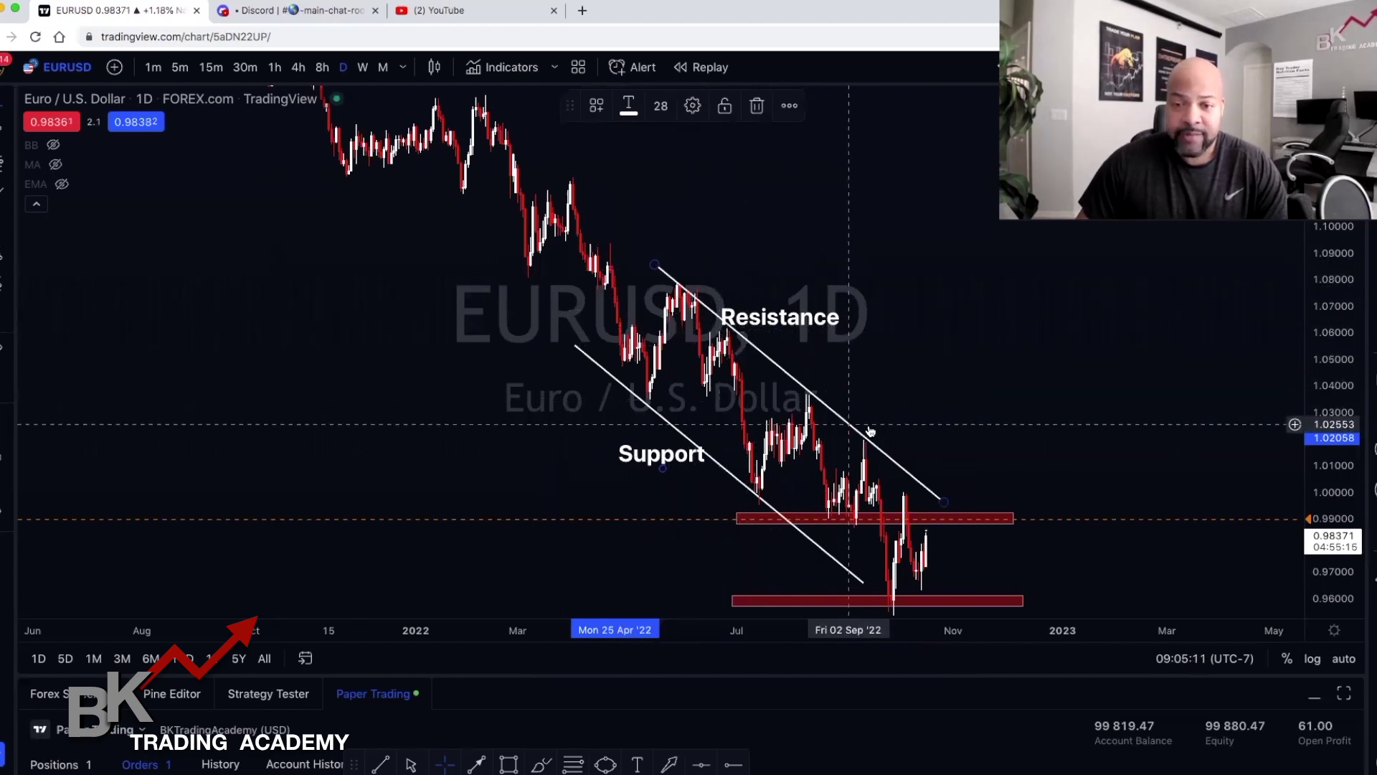
Label the 0.9900 red zone 'Resistance' and the 0.9600 red zone 'Support'.
left_click_drag(913, 406, 879, 295)
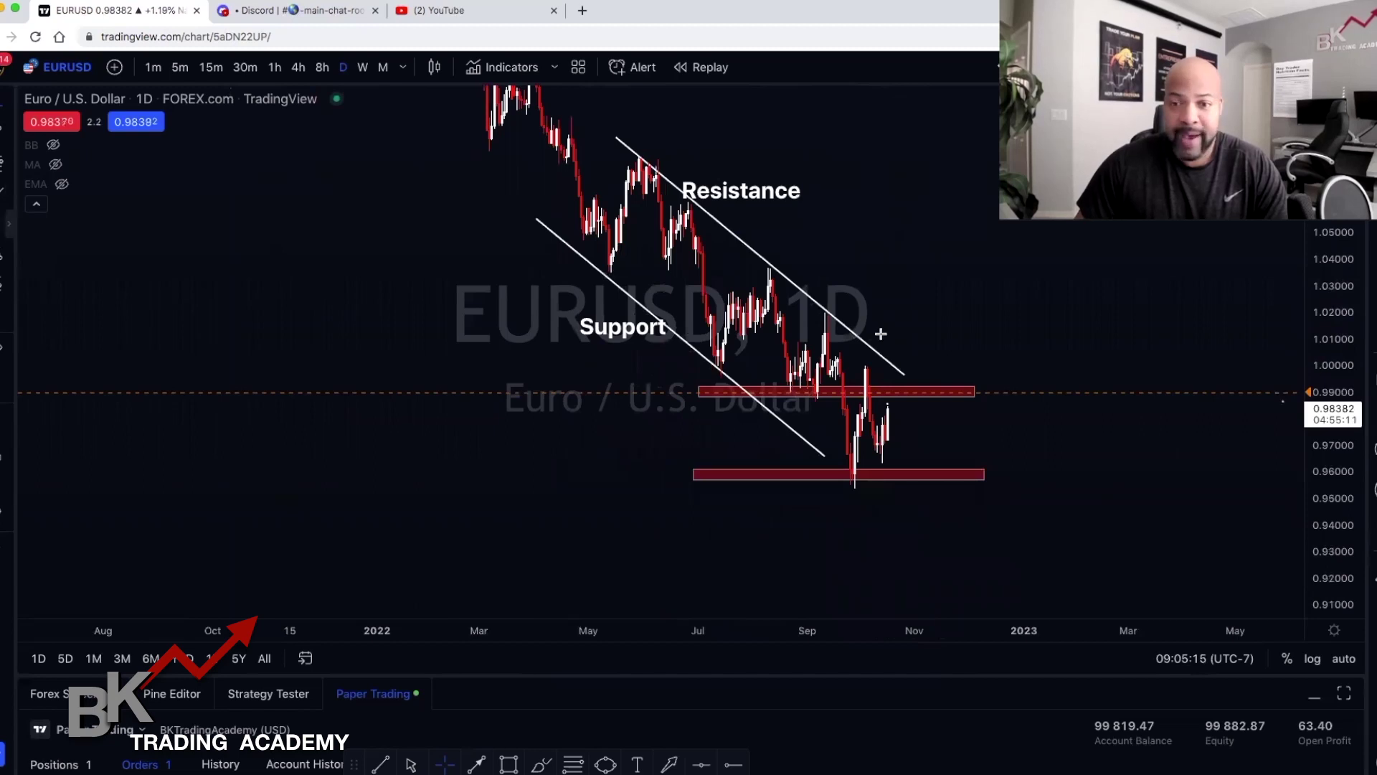
left_click(954, 369)
type("Resi")
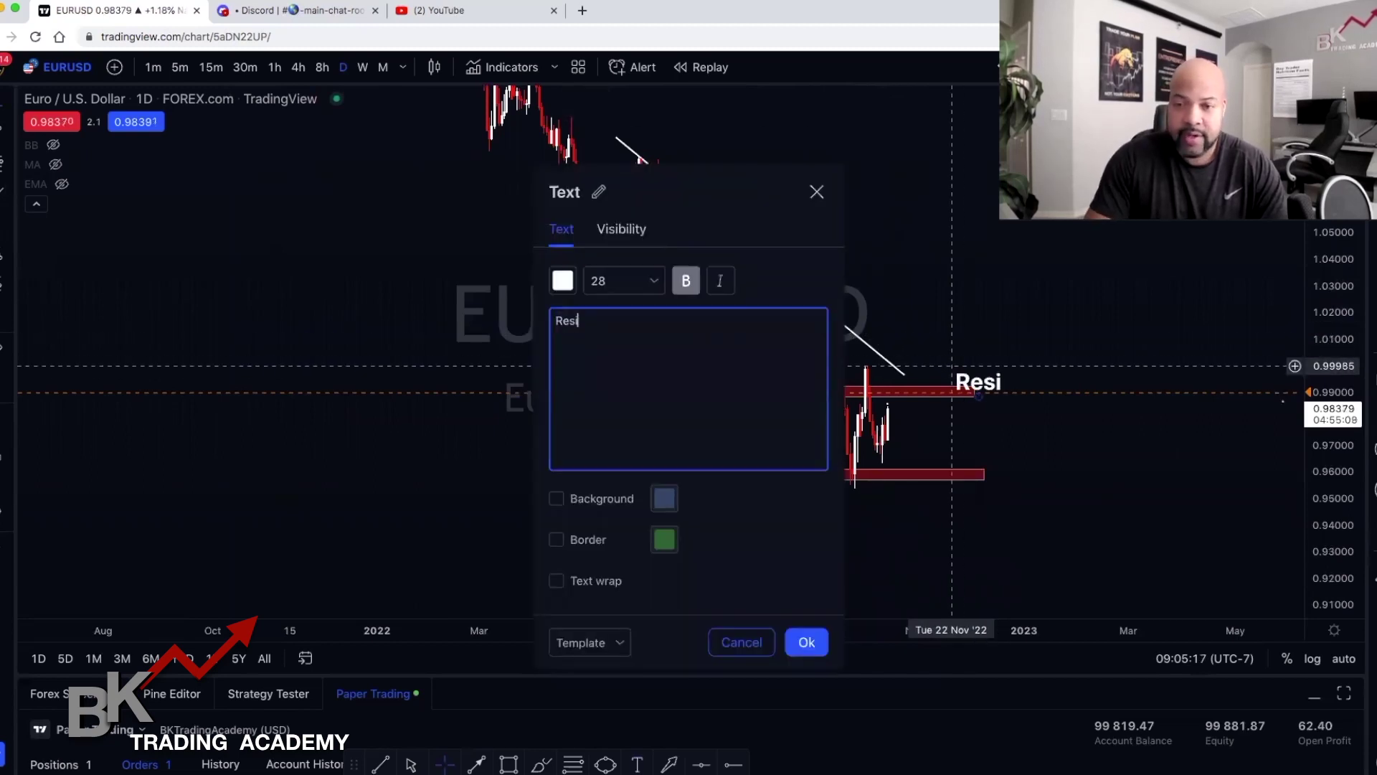
type("stance")
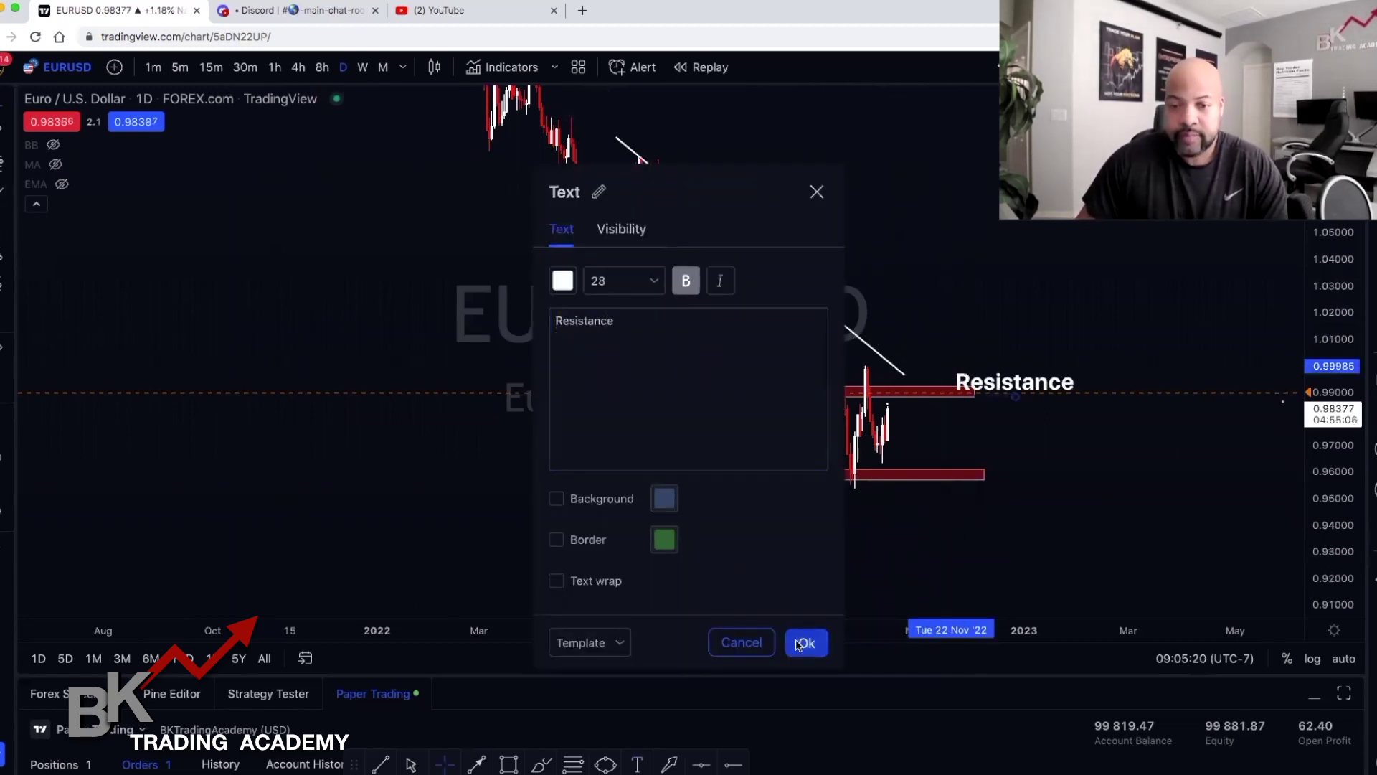
left_click(807, 642)
left_click_drag(954, 369, 861, 360)
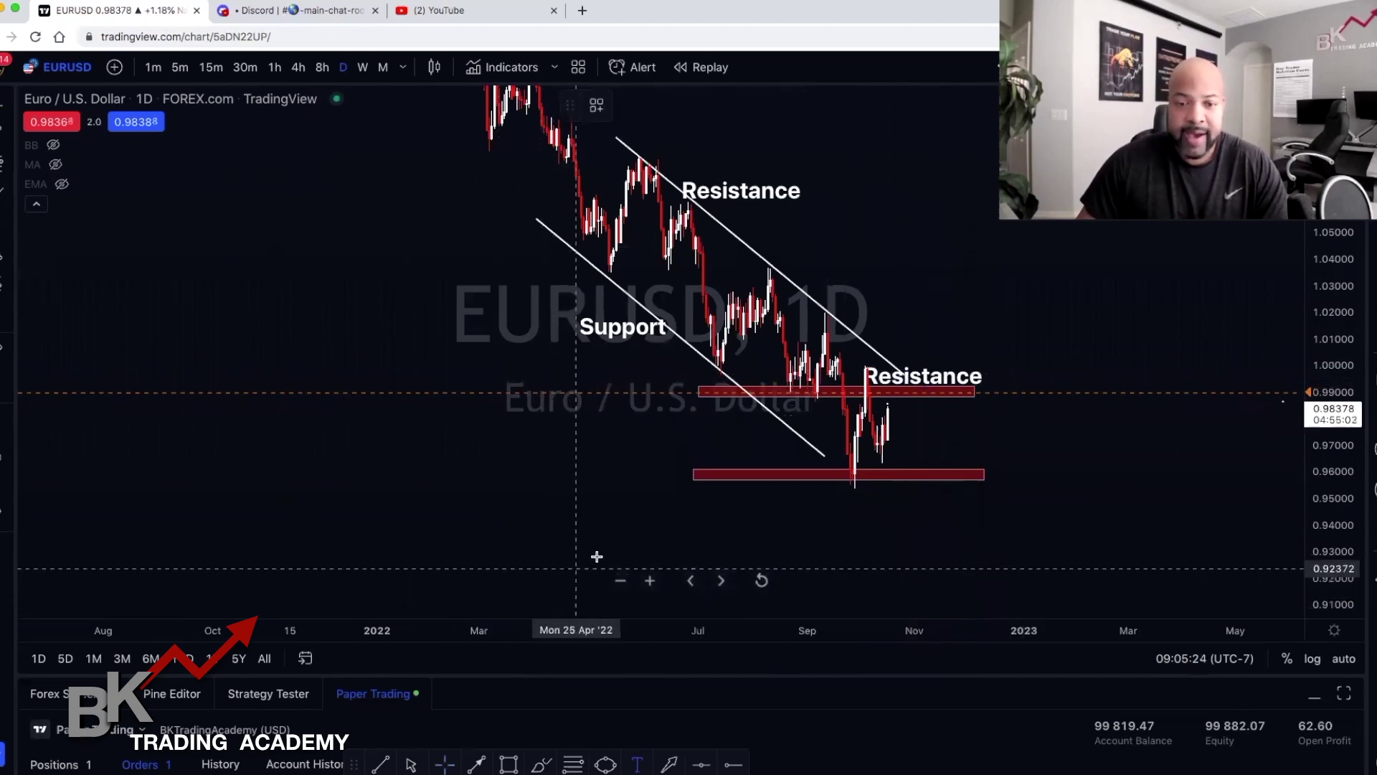
left_click(661, 520)
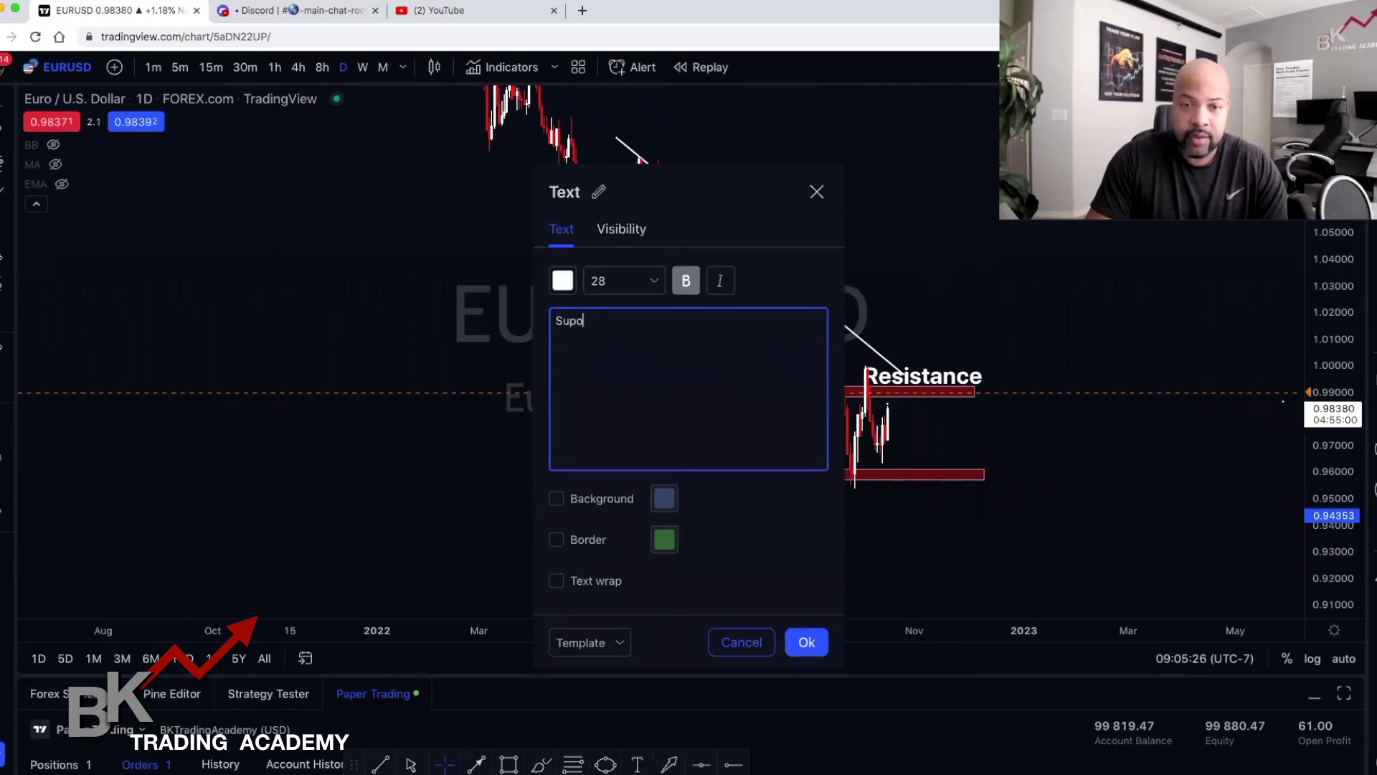
type("Support")
left_click(807, 650)
left_click_drag(723, 534, 868, 499)
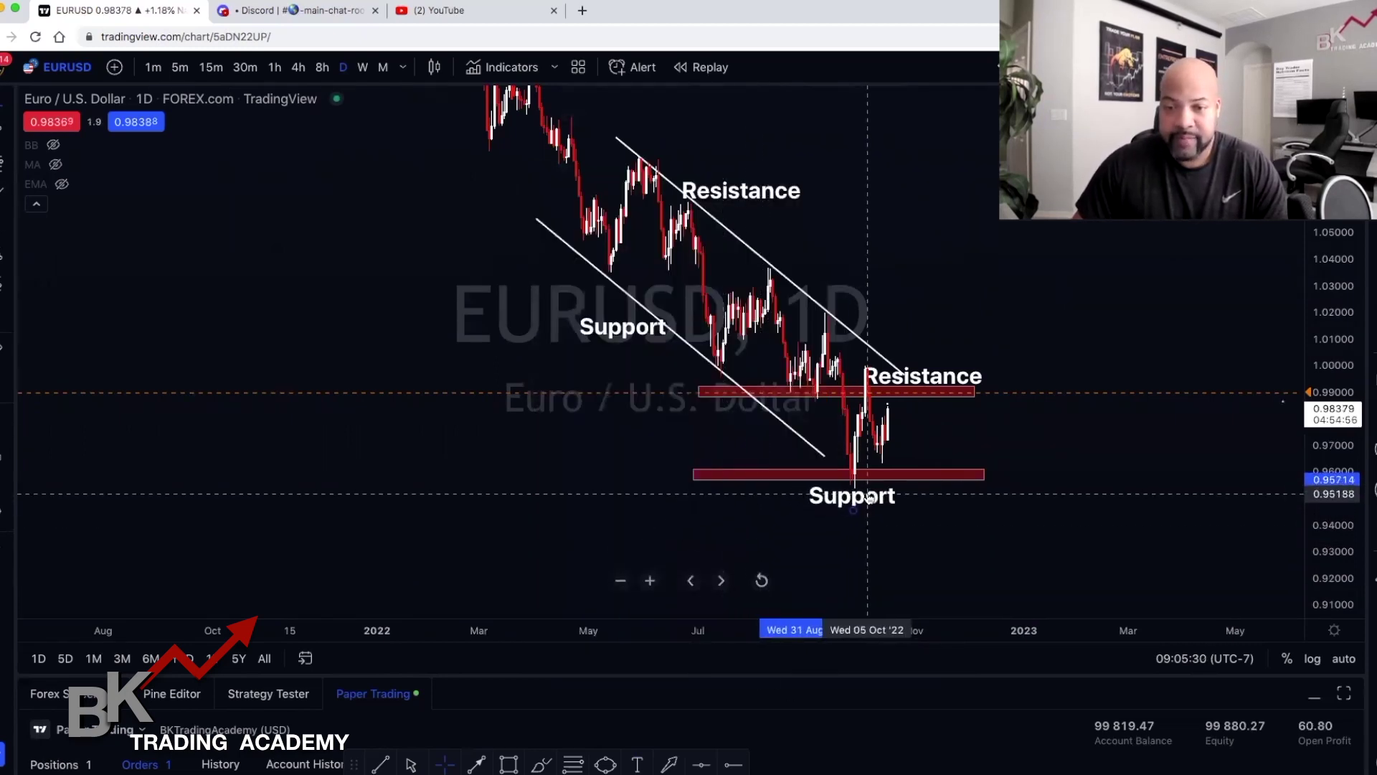
Extend both trendlines right past the latest candles and set the Resistance label beside the upper line.
left_click(915, 379)
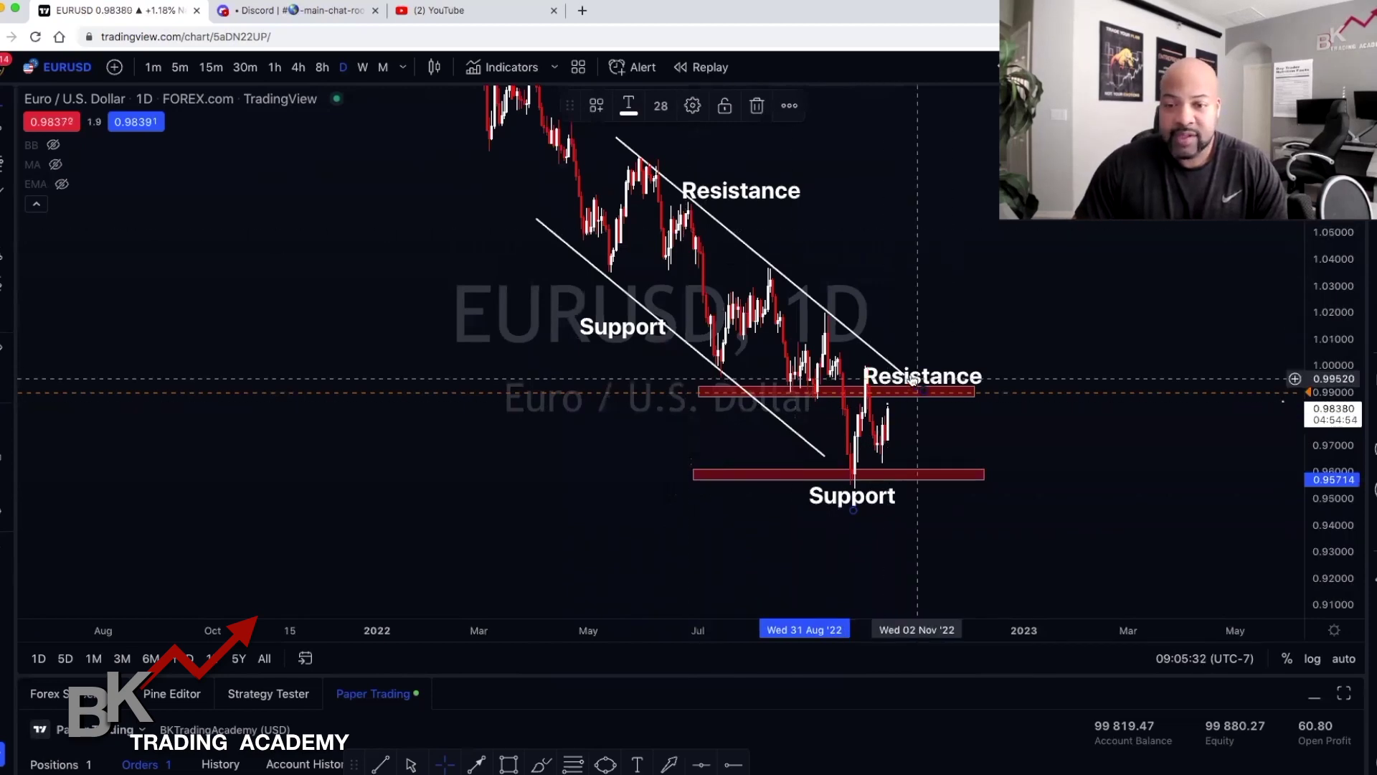
left_click_drag(914, 379, 1029, 352)
left_click(905, 374)
left_click_drag(907, 376, 1000, 459)
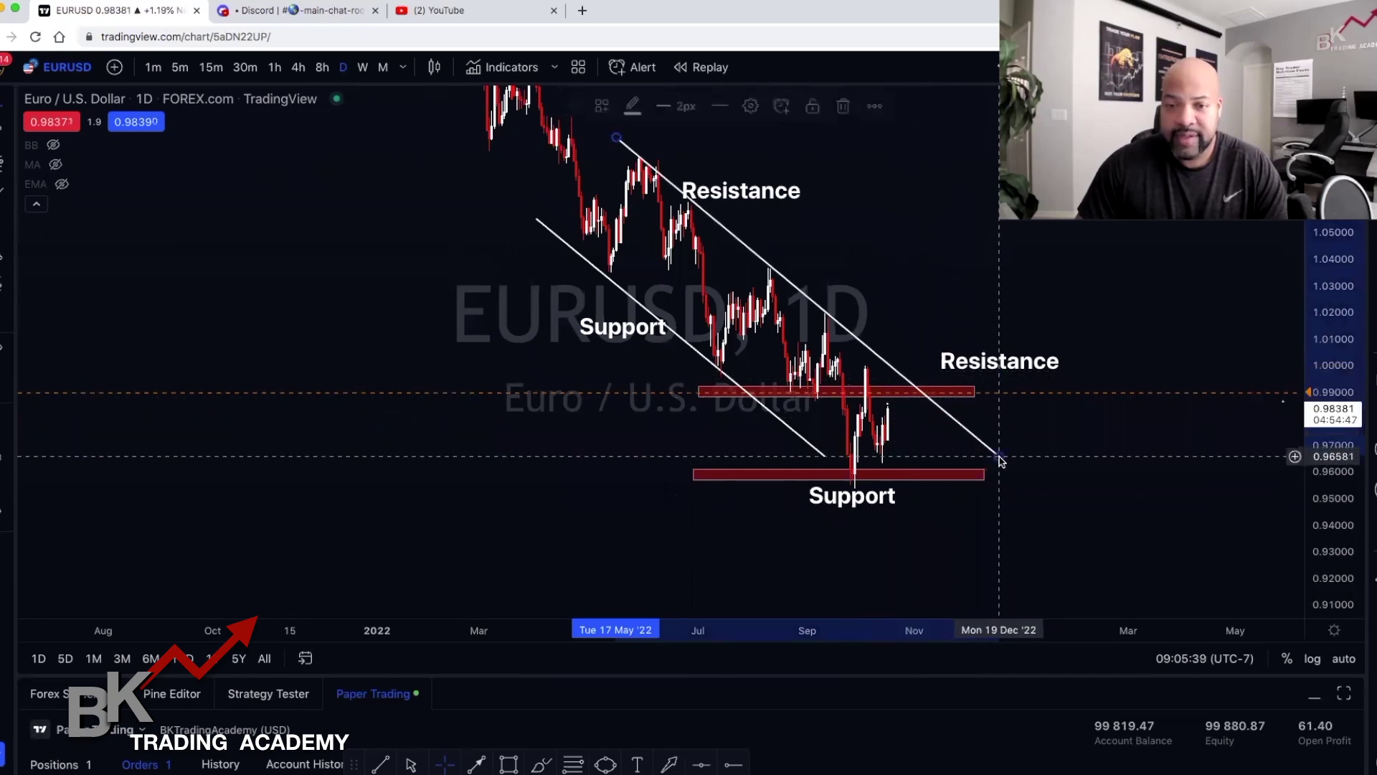
left_click_drag(825, 456, 930, 537)
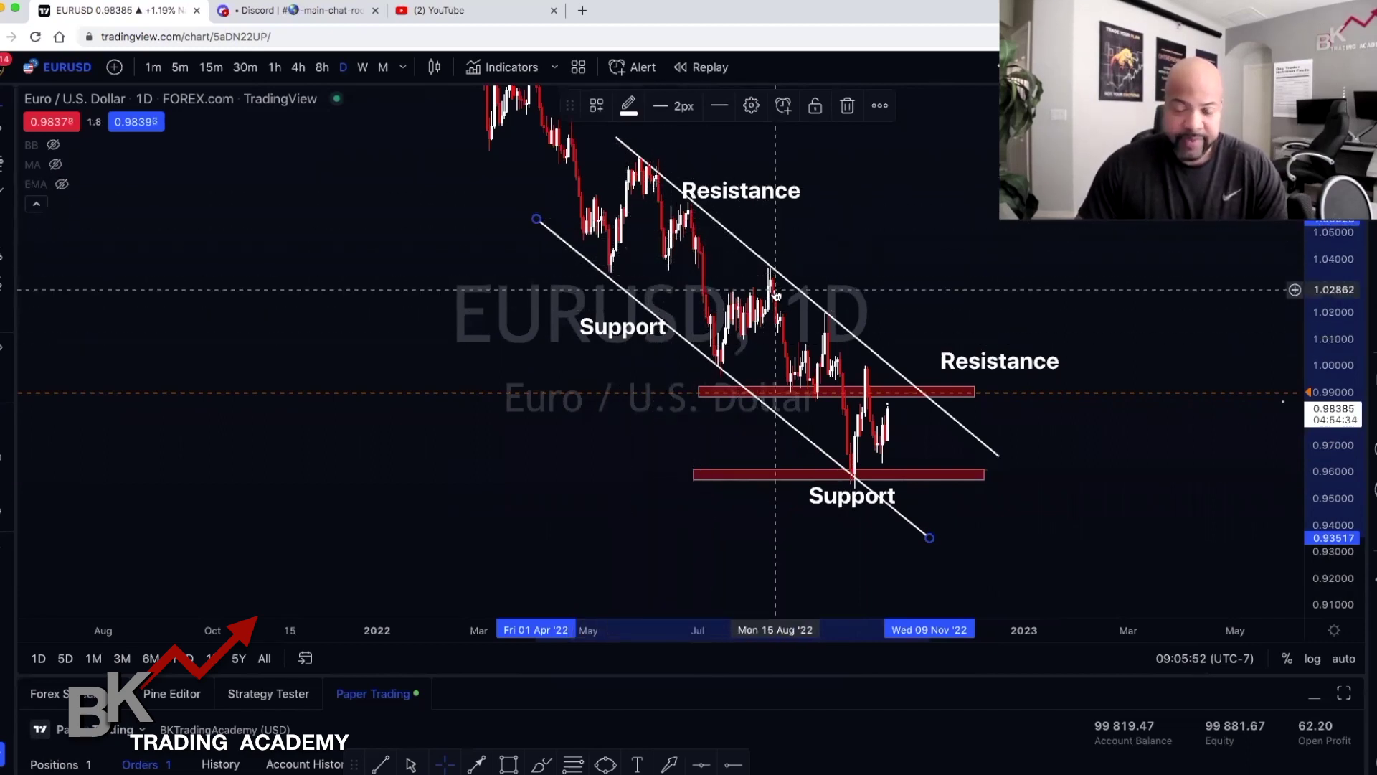
left_click_drag(959, 362, 891, 367)
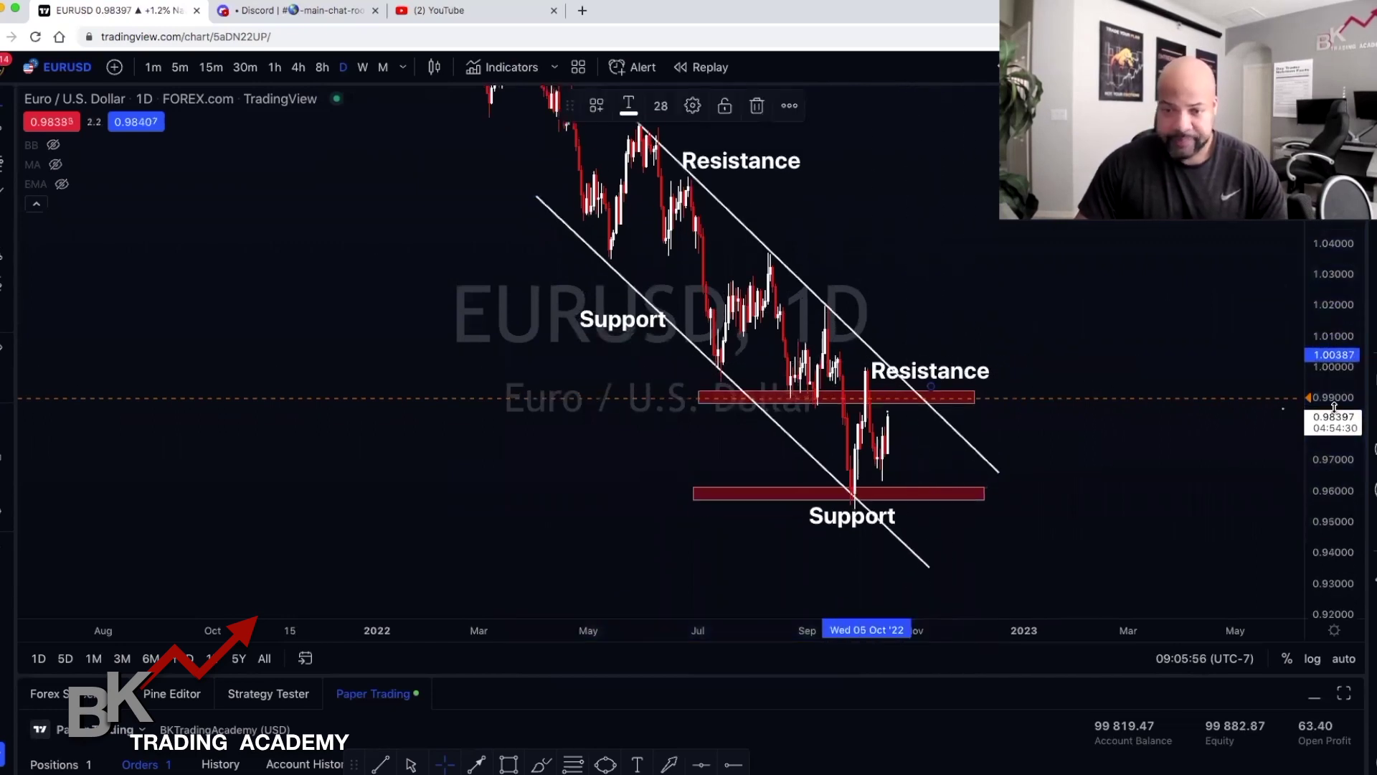
left_click_drag(1107, 415, 732, 397)
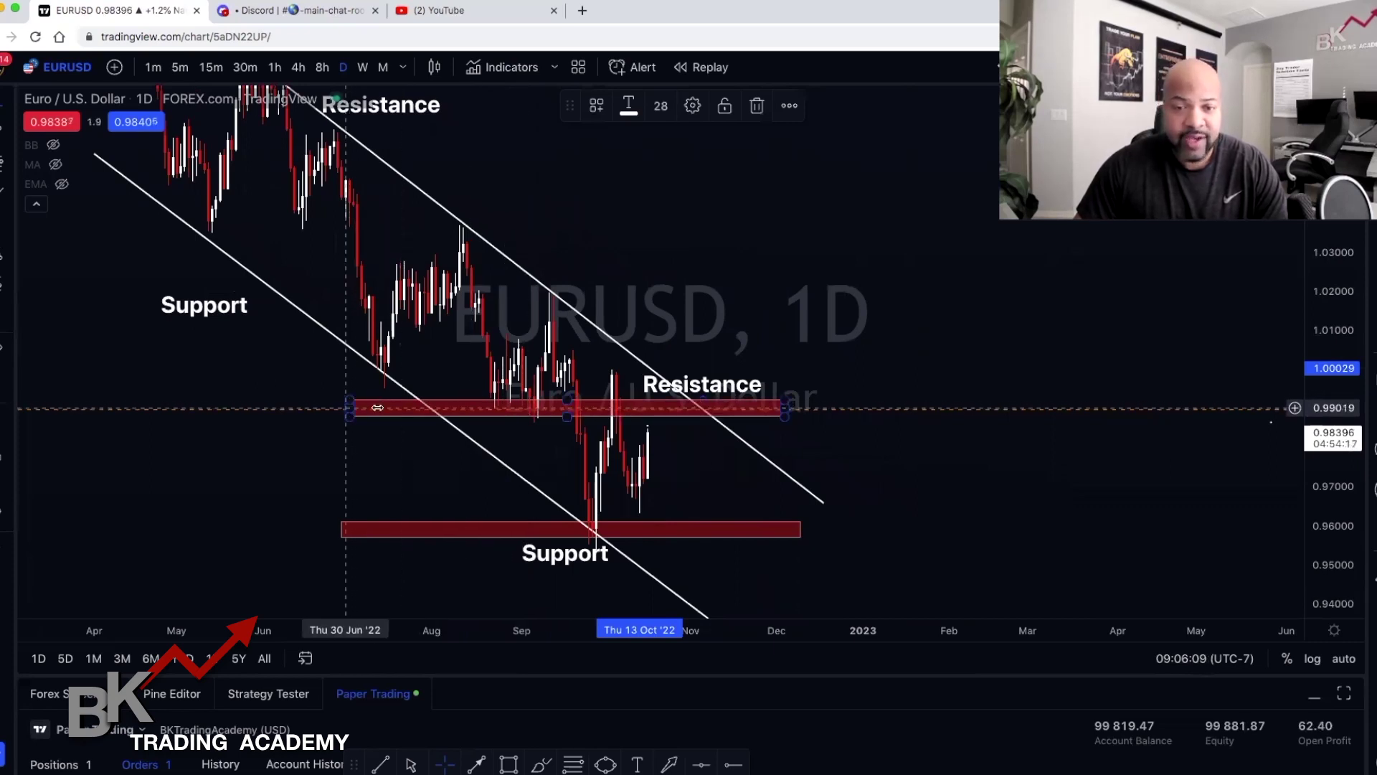
Lower the support zone's bottom edge so it spans roughly 0.9561 to 0.9612.
left_click(569, 419)
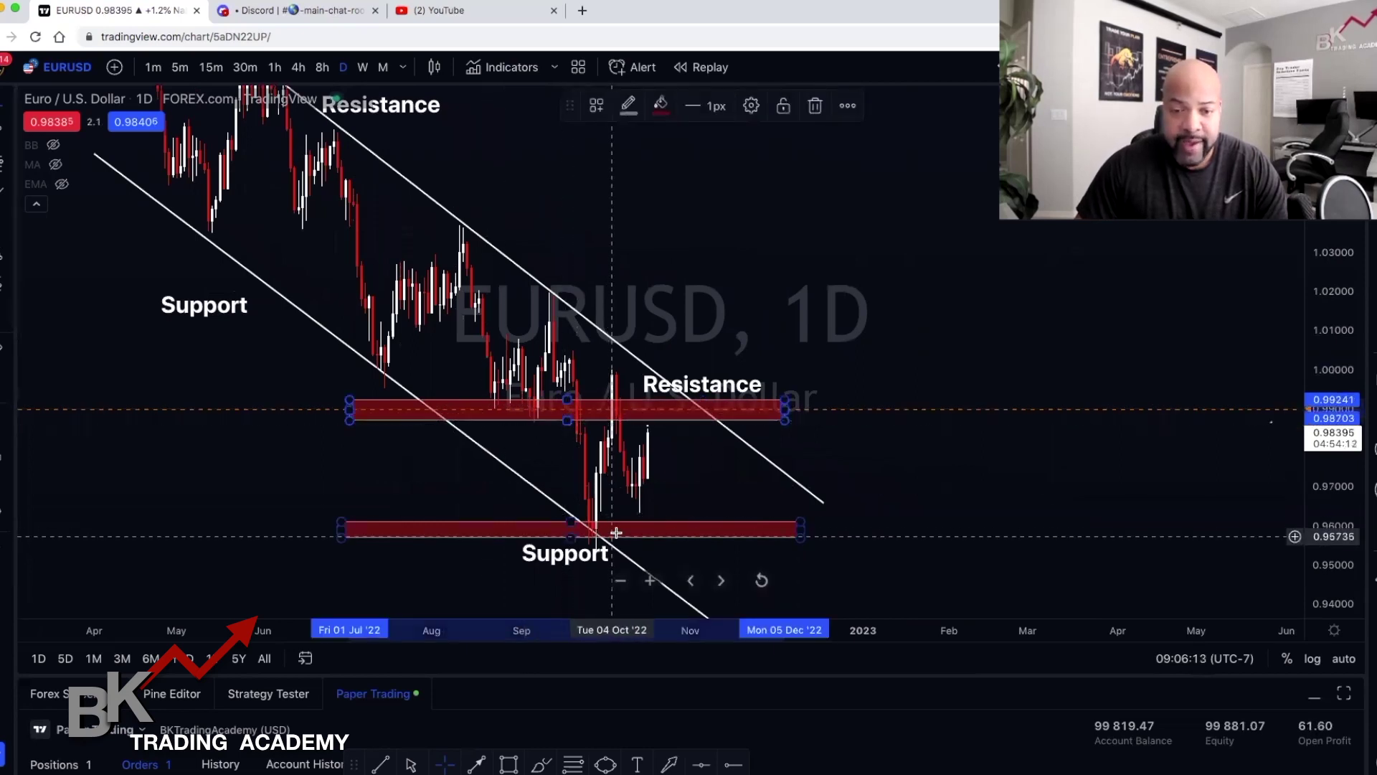
key("Escape")
left_click_drag(570, 536, 570, 540)
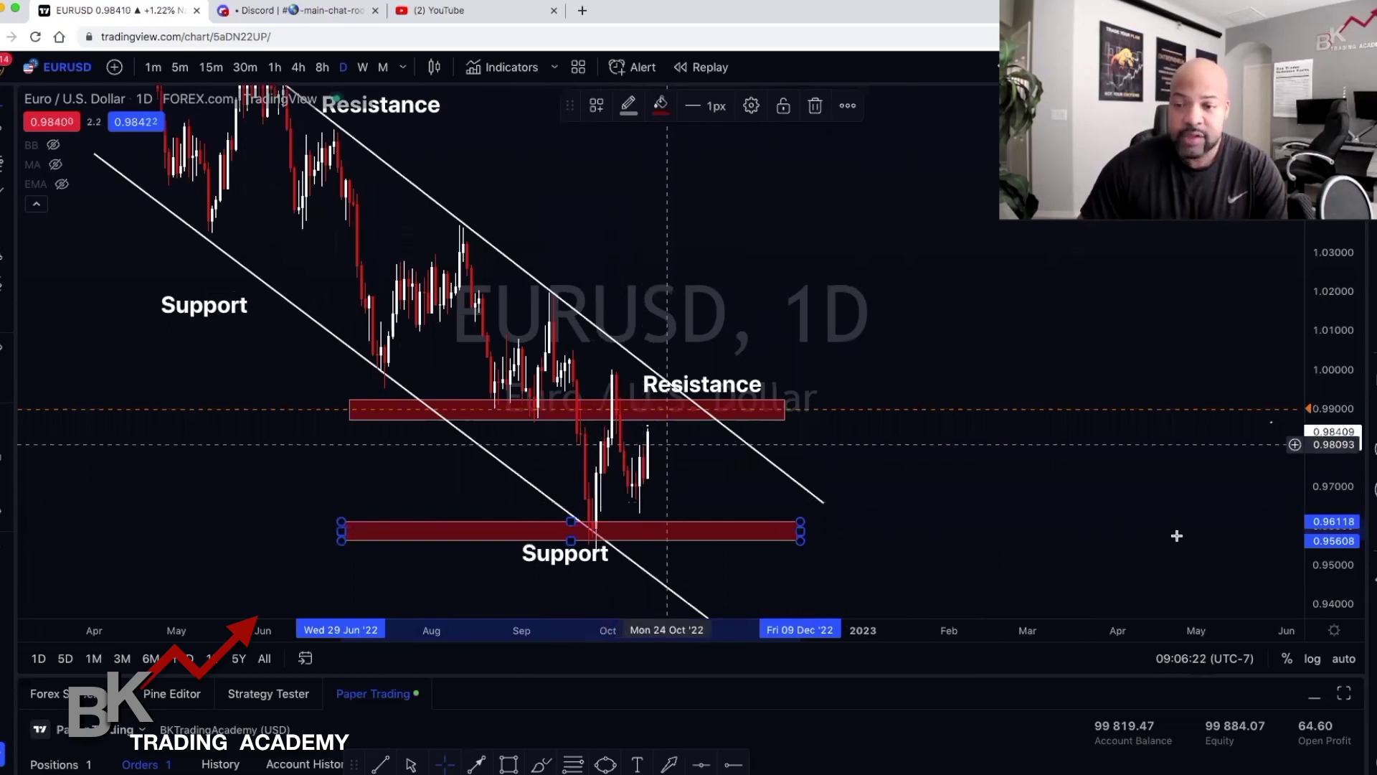
Switch EURUSD to the 4h timeframe and pan to centre the red resistance zone.
left_click(299, 68)
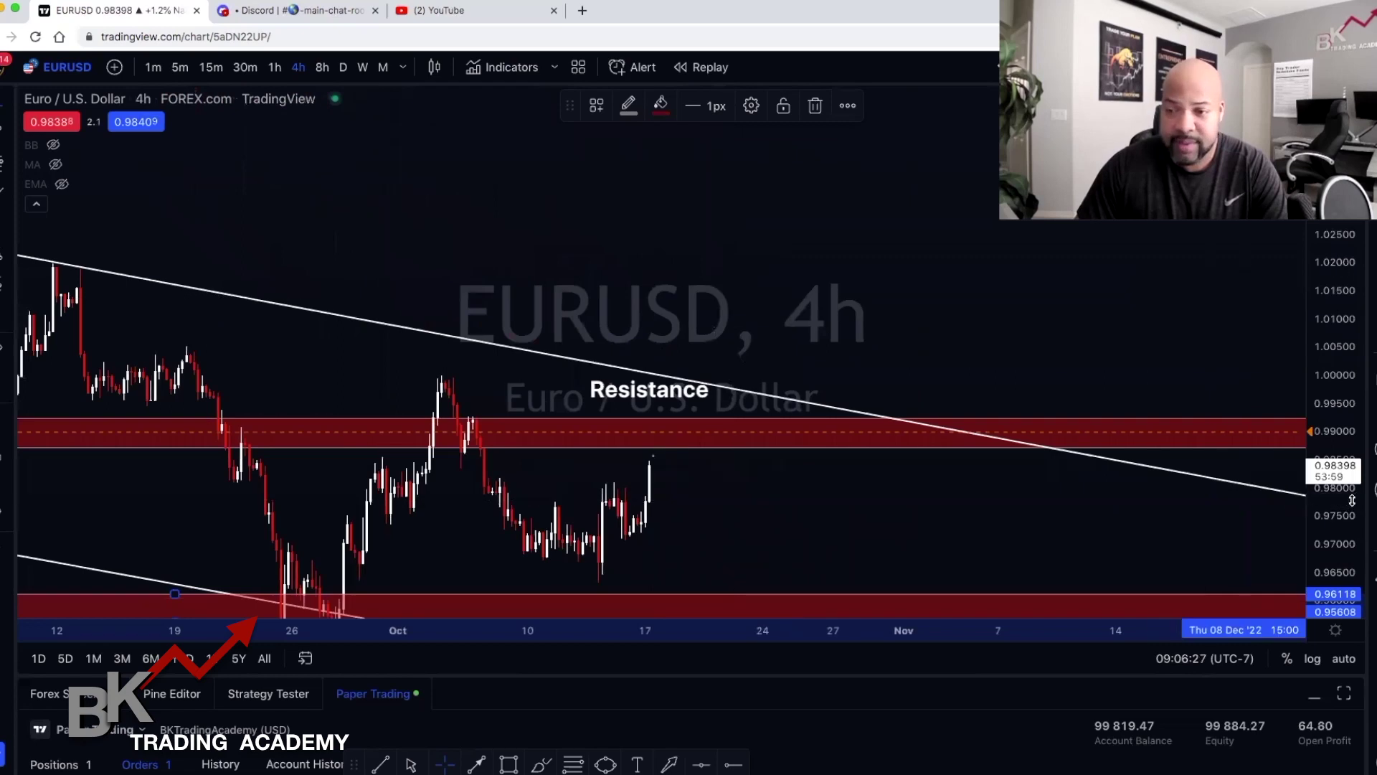
left_click(652, 484)
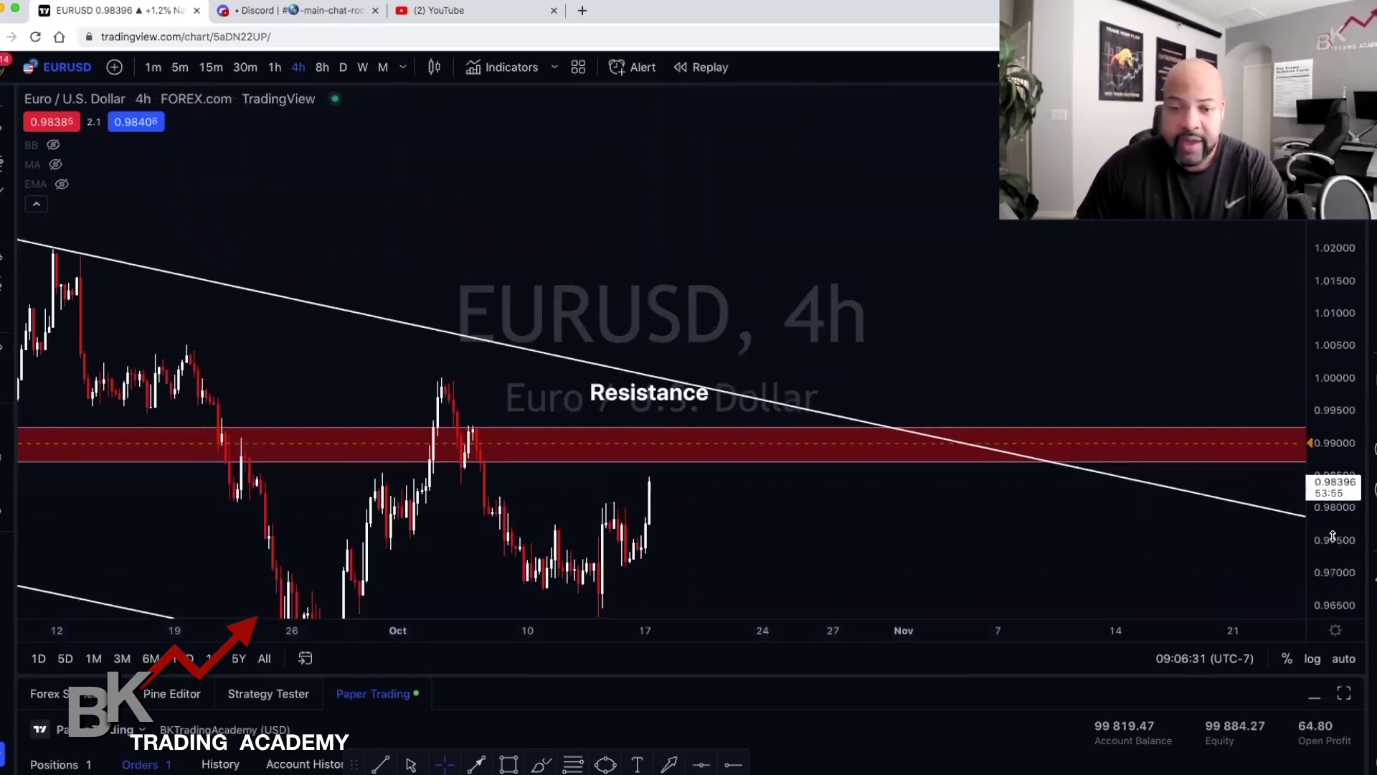
left_click_drag(742, 508, 765, 418)
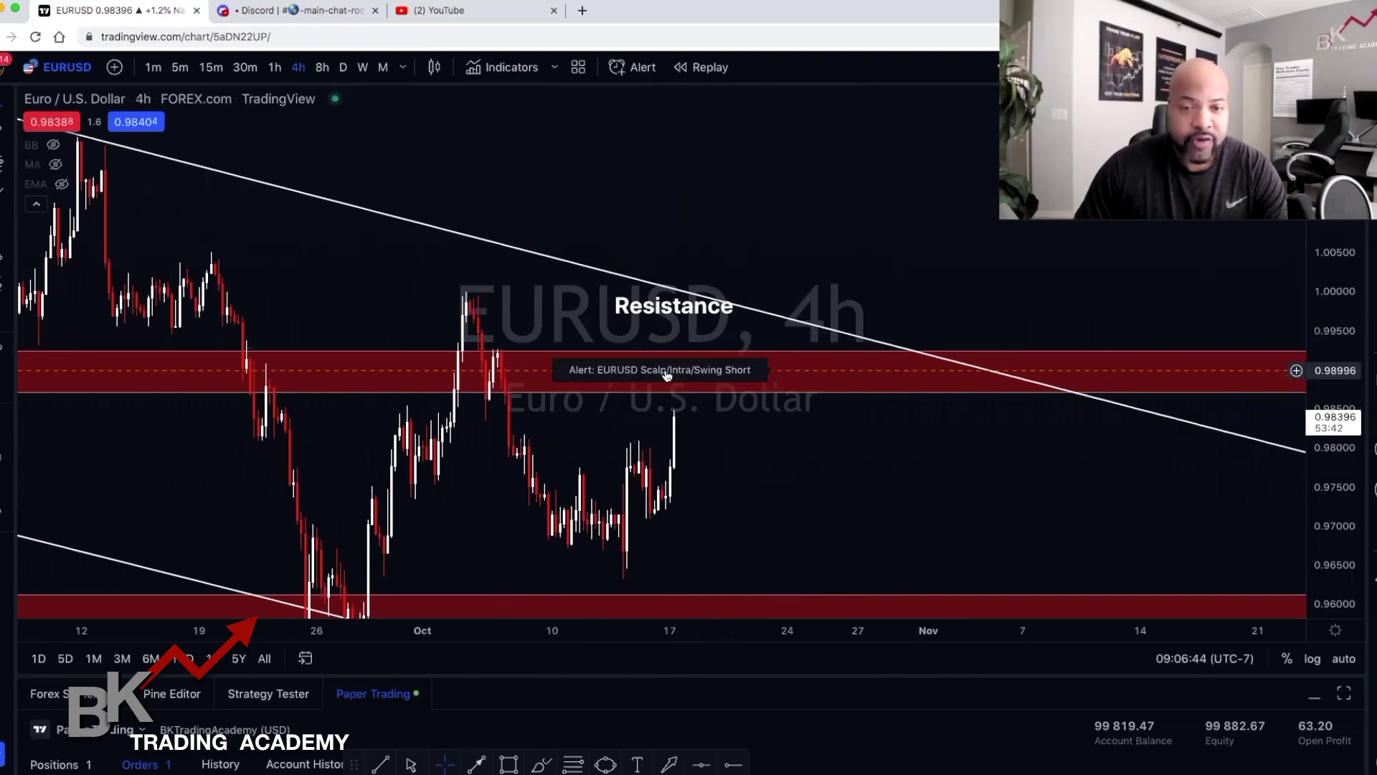
left_click(545, 350)
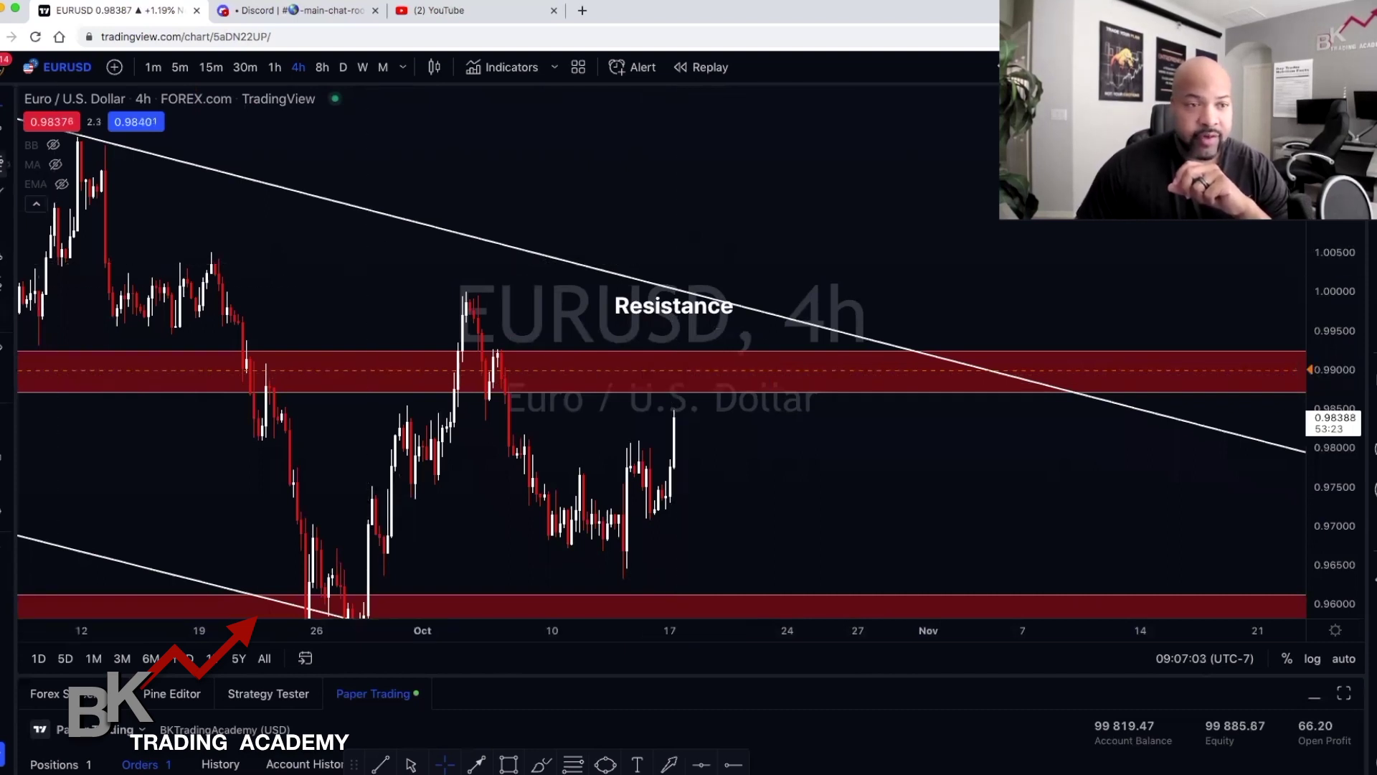
Brush a horizontal line near 0.9950, circle the early-October peak, and add a small loop.
left_click(7, 220)
left_click_drag(111, 325, 799, 332)
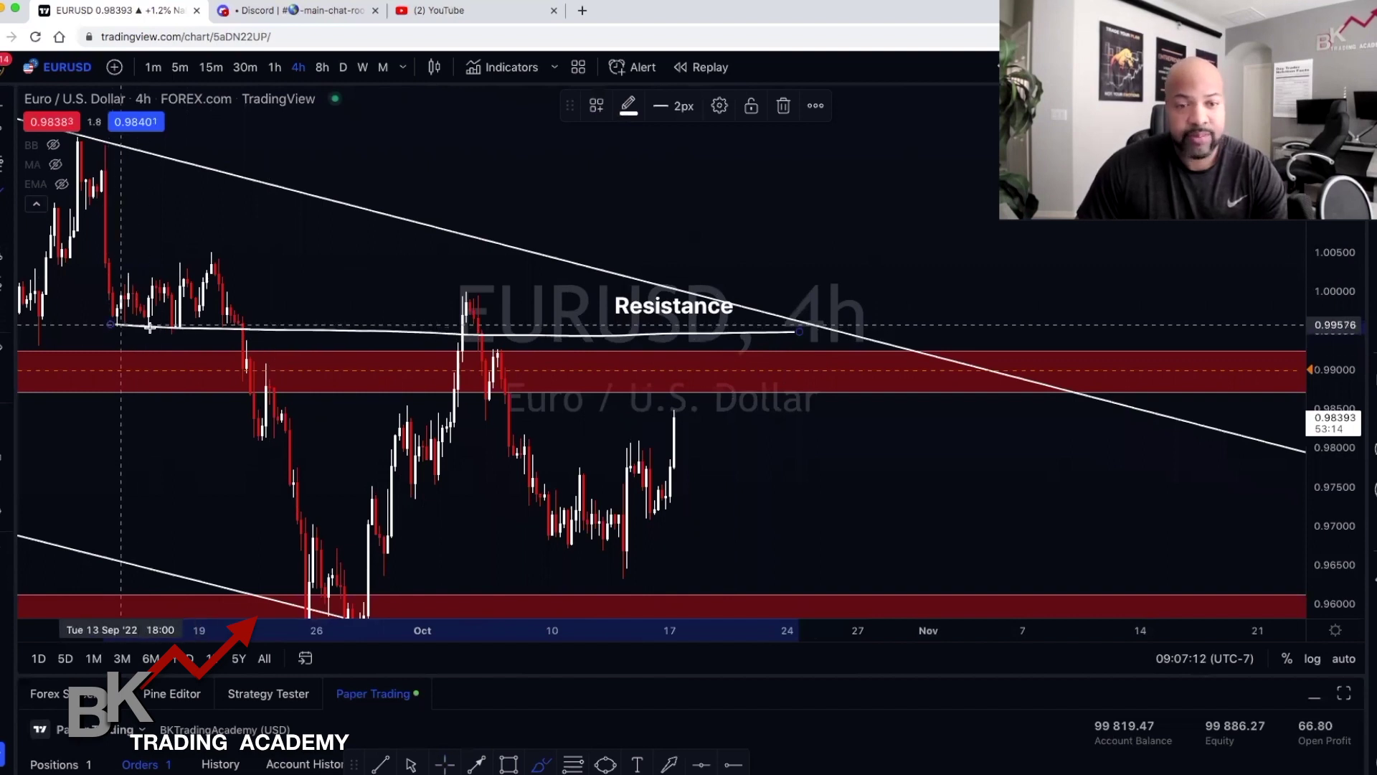
mouse_move(475, 307)
left_mouse_down()
mouse_move(446, 321)
mouse_move(475, 332)
mouse_move(502, 314)
mouse_move(470, 296)
mouse_move(493, 300)
left_mouse_up()
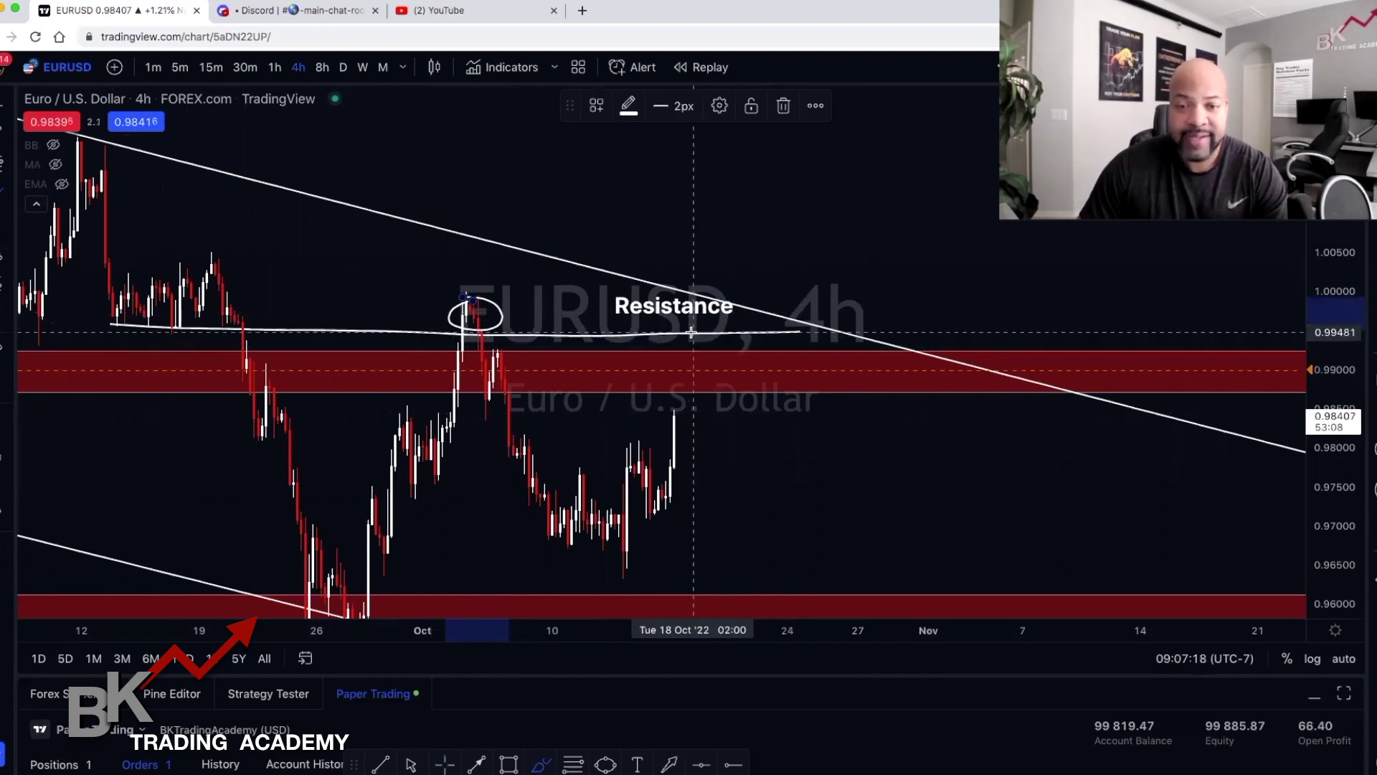
mouse_move(693, 331)
left_mouse_down()
mouse_move(697, 296)
mouse_move(711, 330)
left_mouse_up()
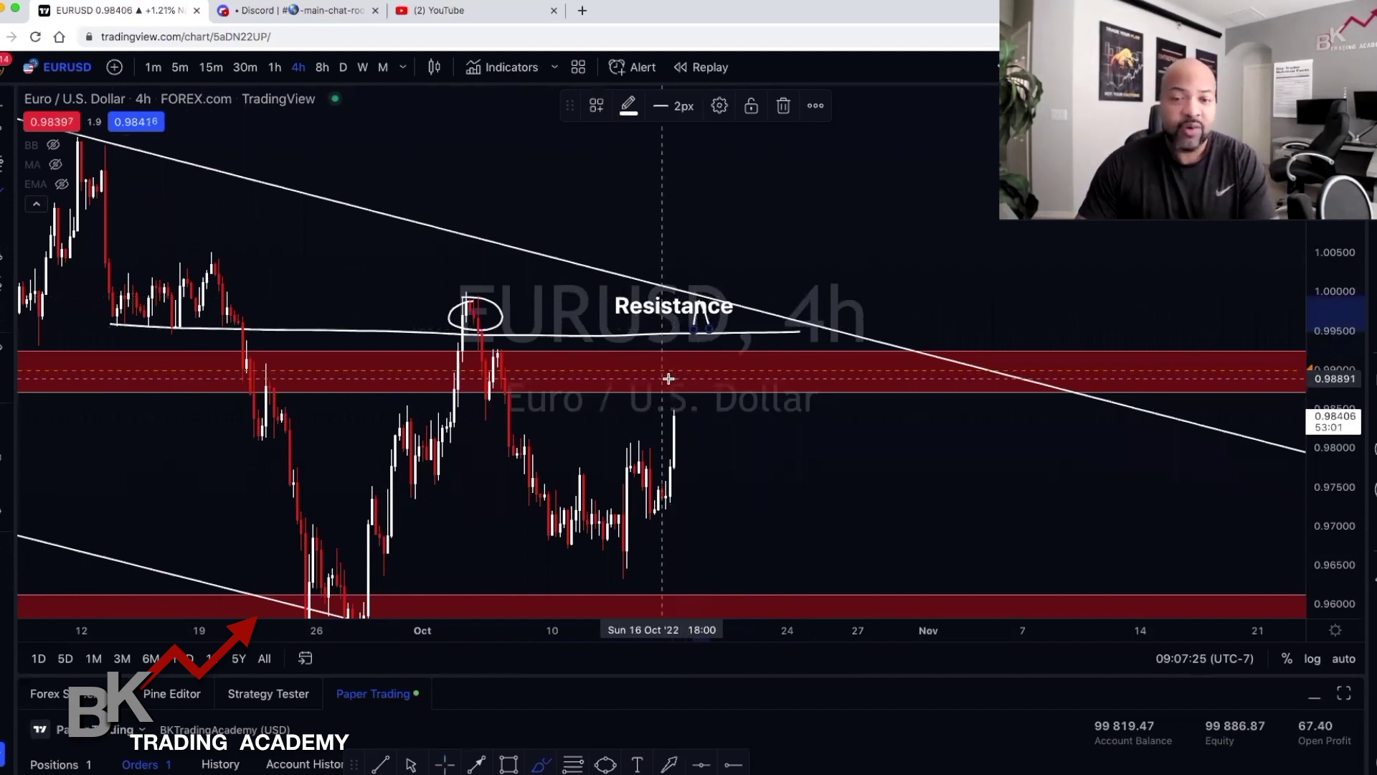
left_click_drag(670, 376, 666, 380)
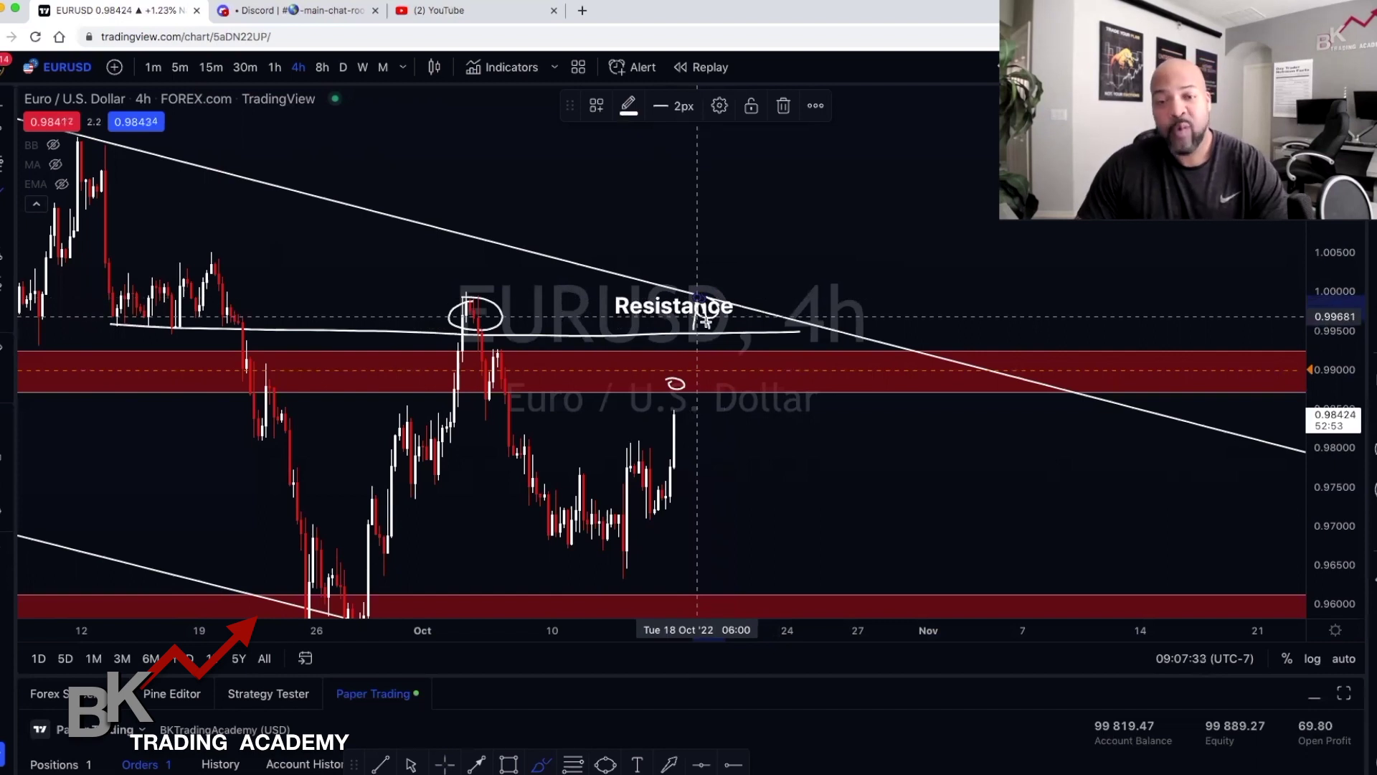
Brush a drop from the trendline near 1.0000 toward about 0.9830, plus a hook from the loop.
left_click_drag(711, 331, 743, 403)
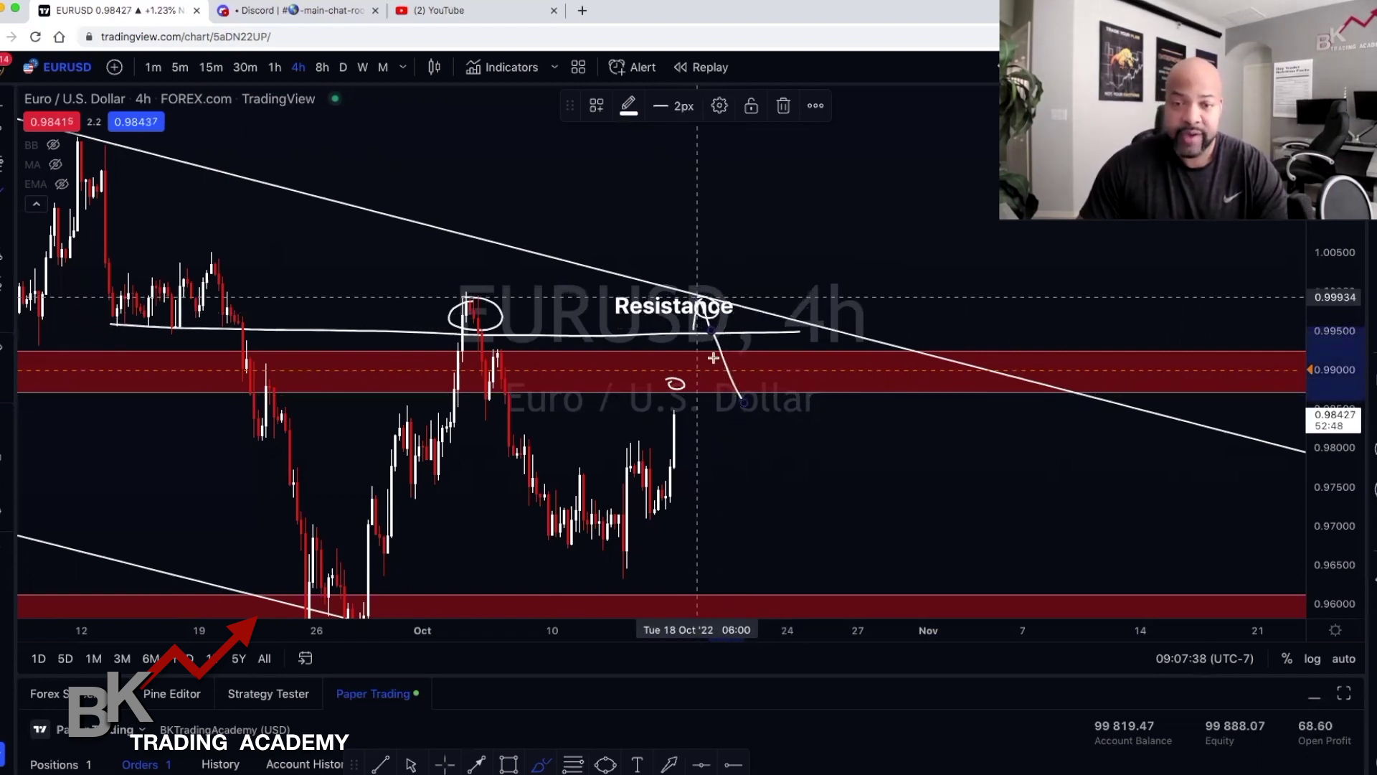
left_click_drag(749, 418, 752, 428)
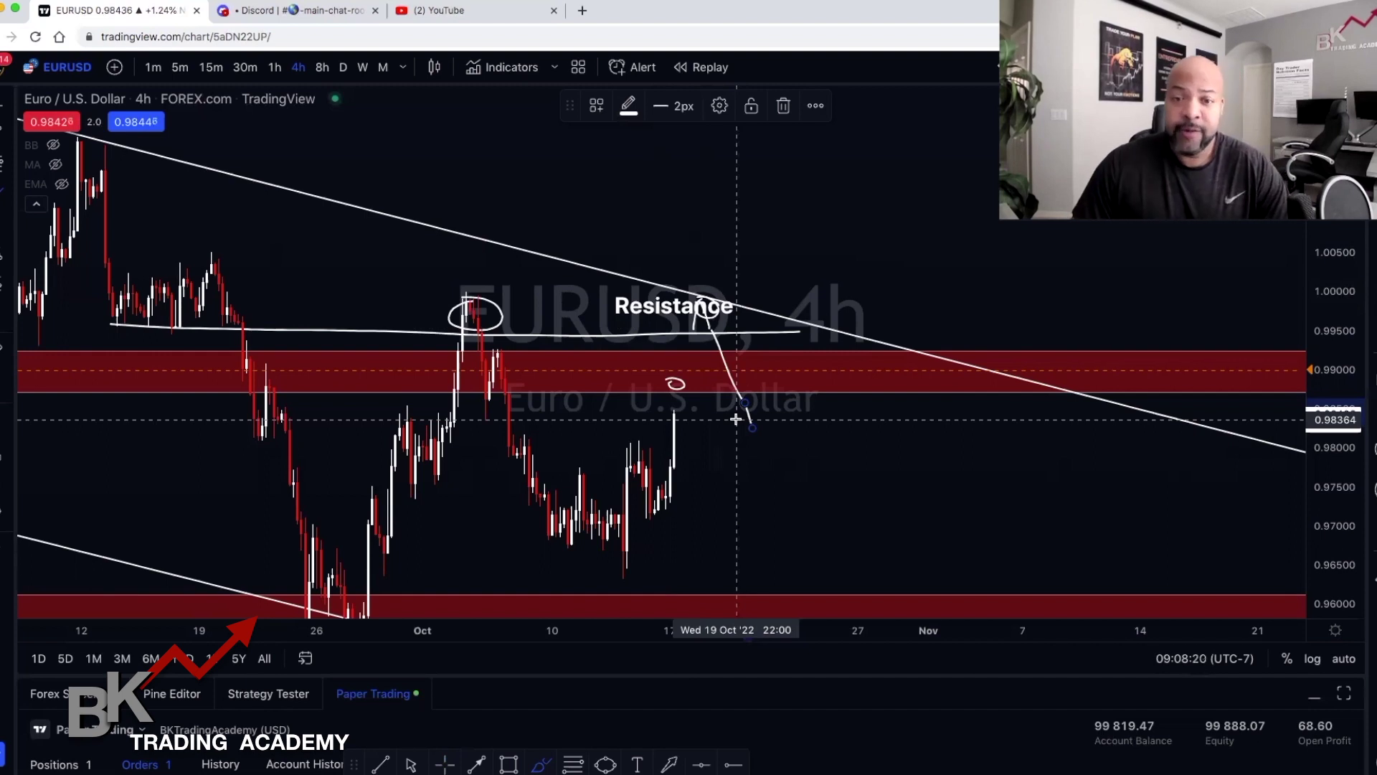
mouse_move(676, 384)
left_mouse_down()
mouse_move(678, 416)
mouse_move(689, 387)
left_mouse_up()
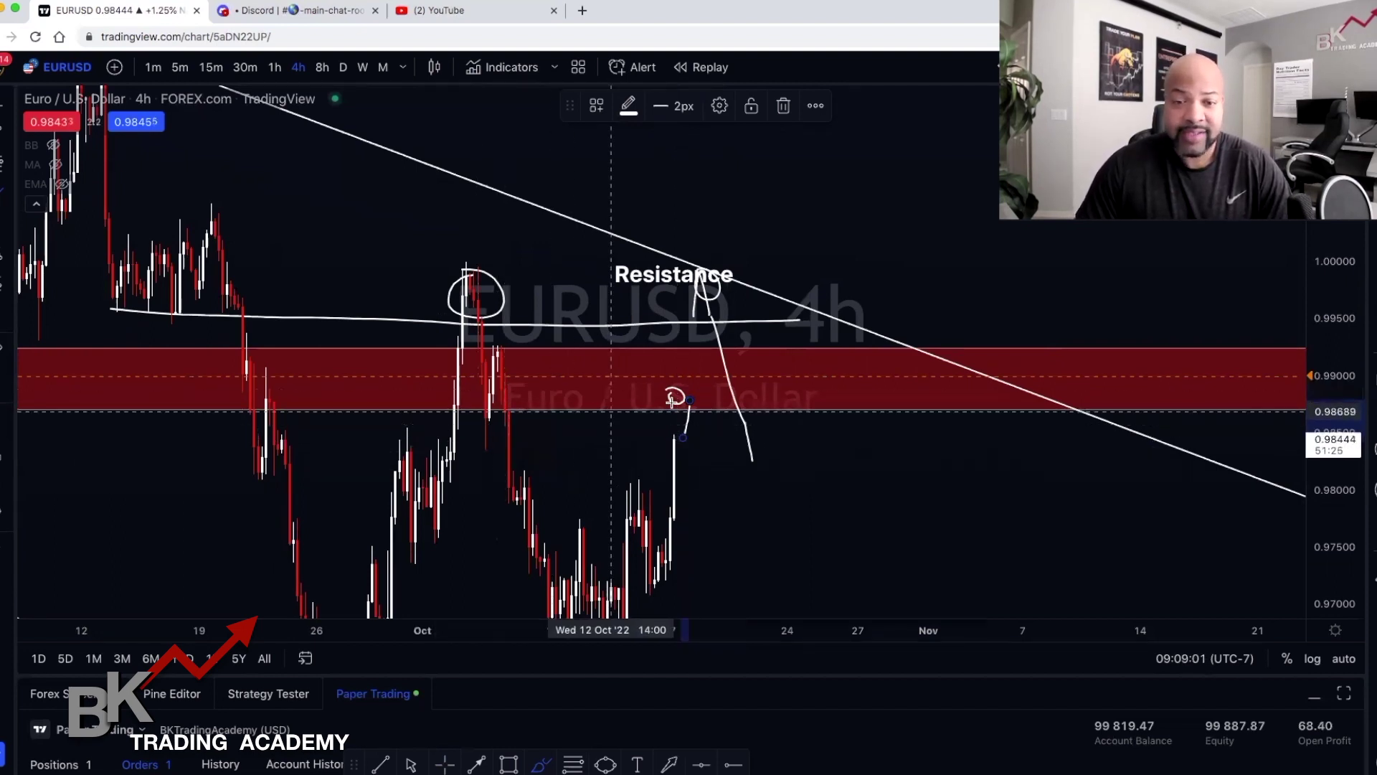
Brush a line from the small loop back to the October spike and ring it with a large oval.
left_click_drag(673, 400, 500, 403)
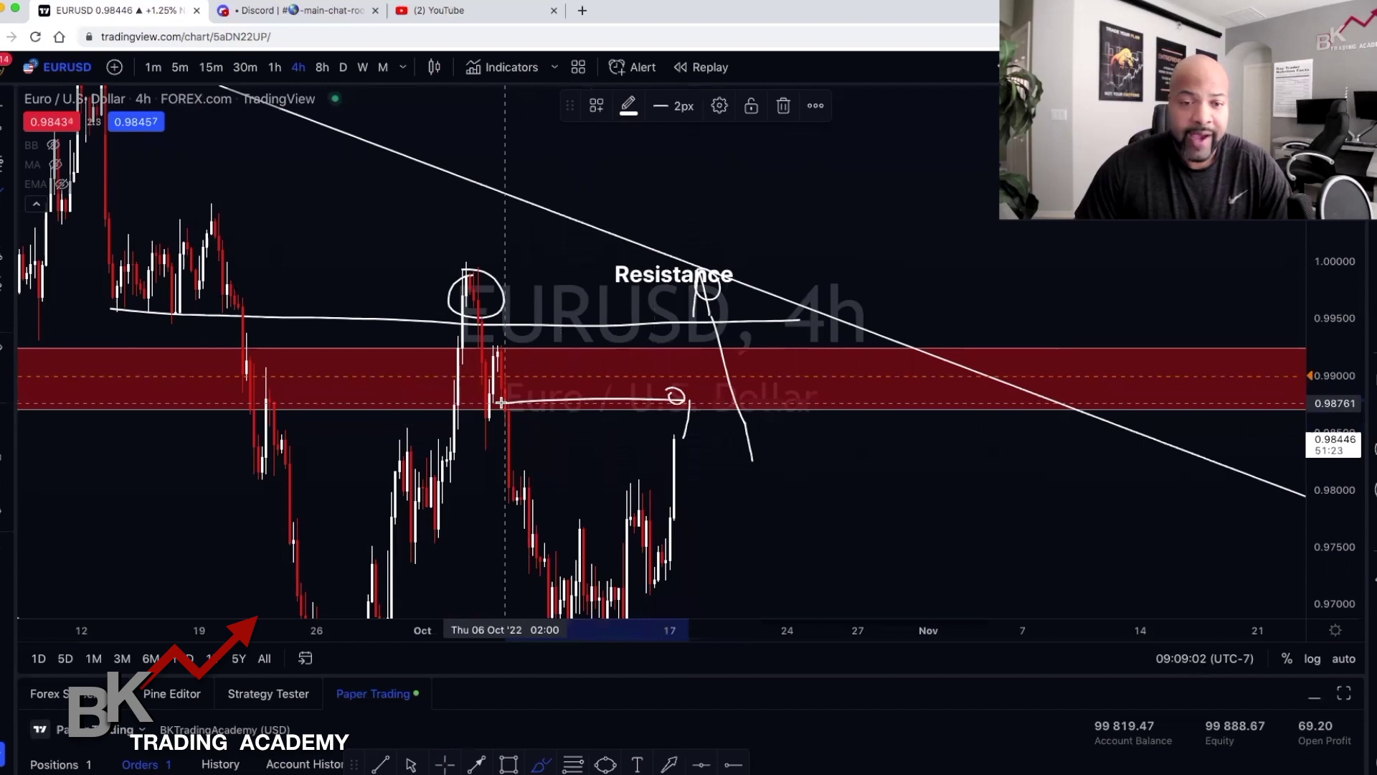
left_click_drag(521, 271, 443, 266)
mouse_move(403, 320)
left_mouse_down()
mouse_move(408, 377)
mouse_move(502, 405)
mouse_move(534, 271)
mouse_move(493, 265)
left_mouse_up()
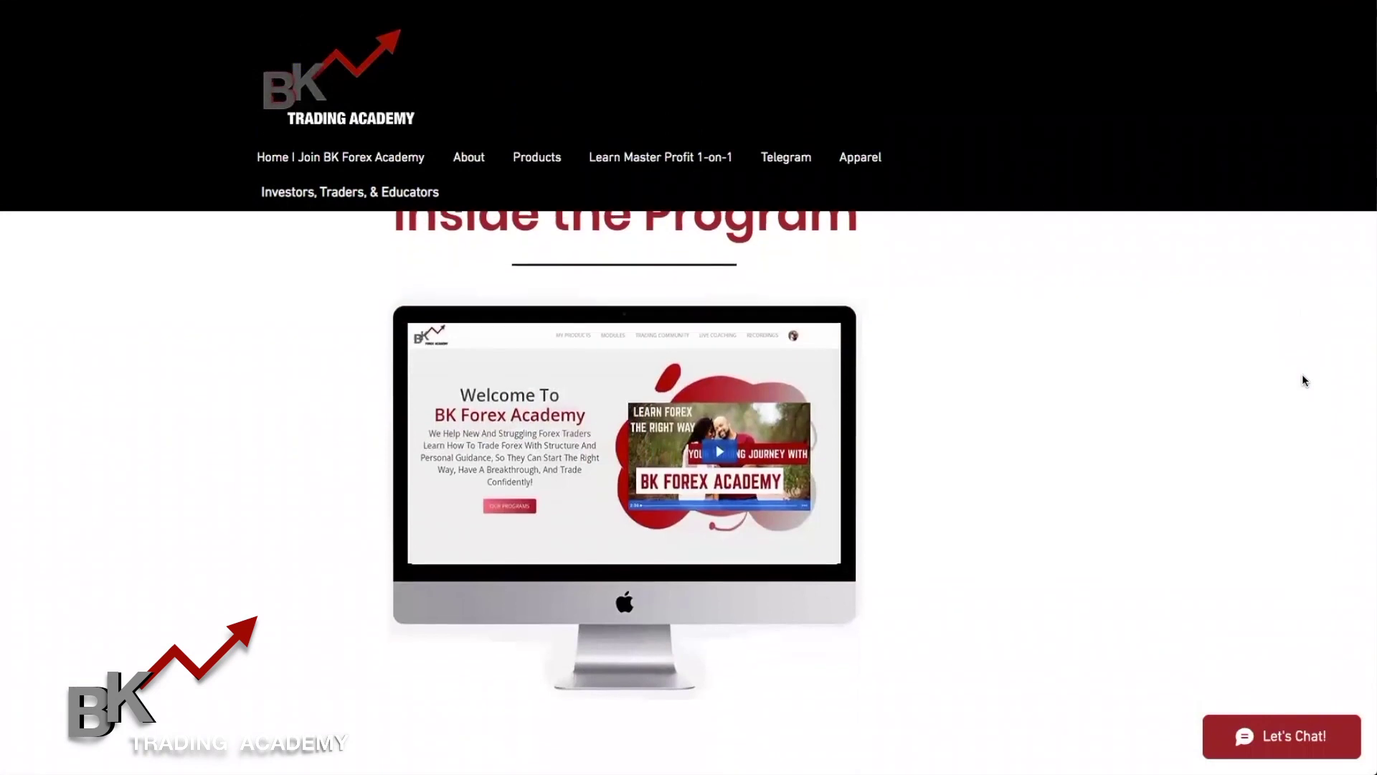
Scroll the BK Trading Academy page down to the Course Curriculum's 70+ Video Lesson Library.
scroll(1302, 380, "down", 5)
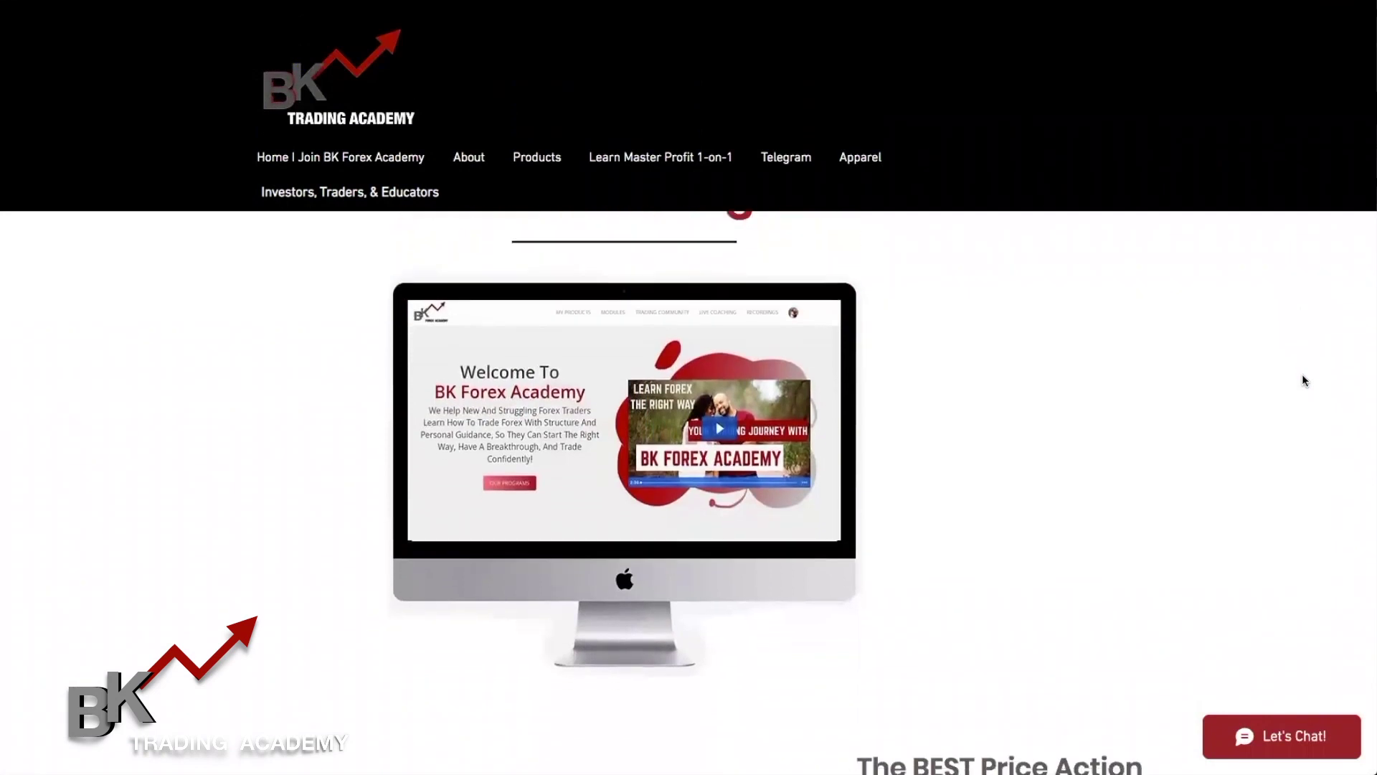
scroll(1304, 381, "down", 6)
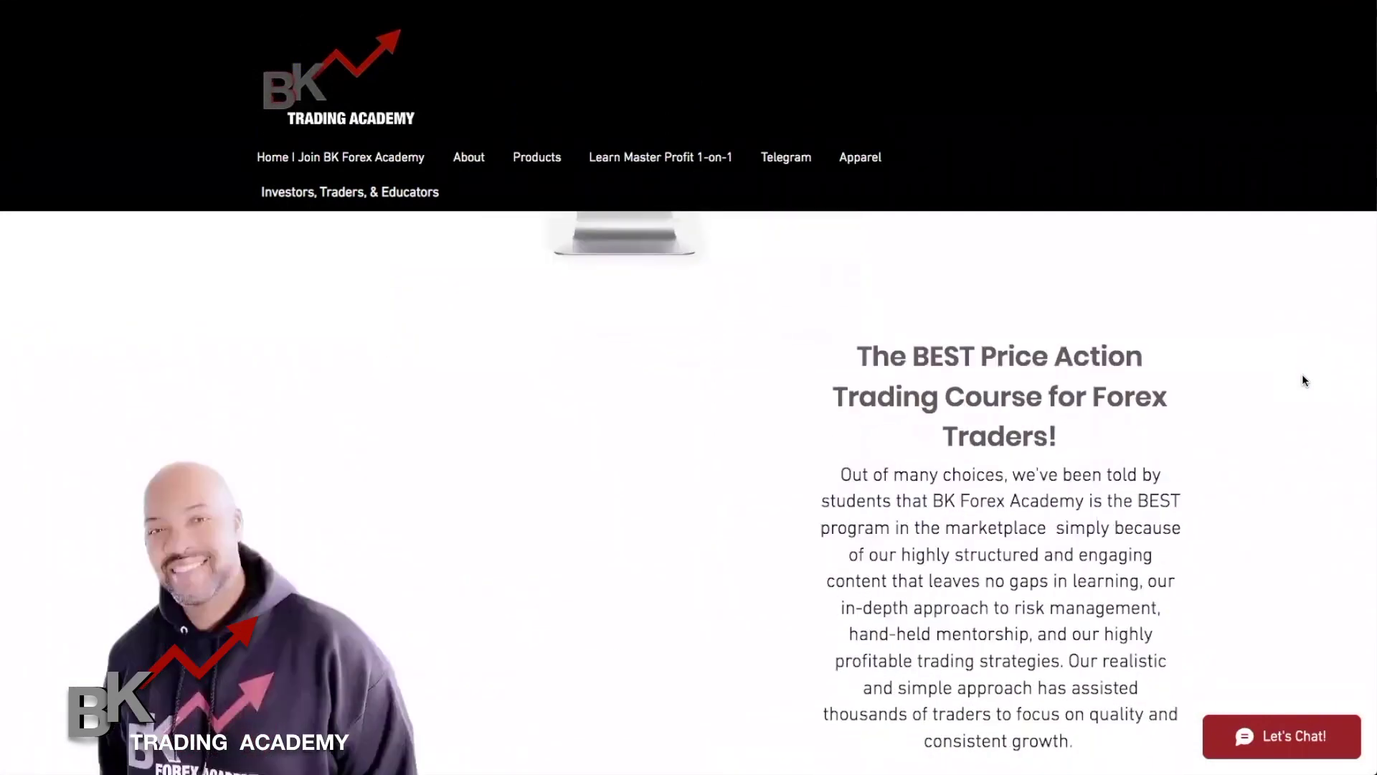
scroll(1303, 378, "down", 4)
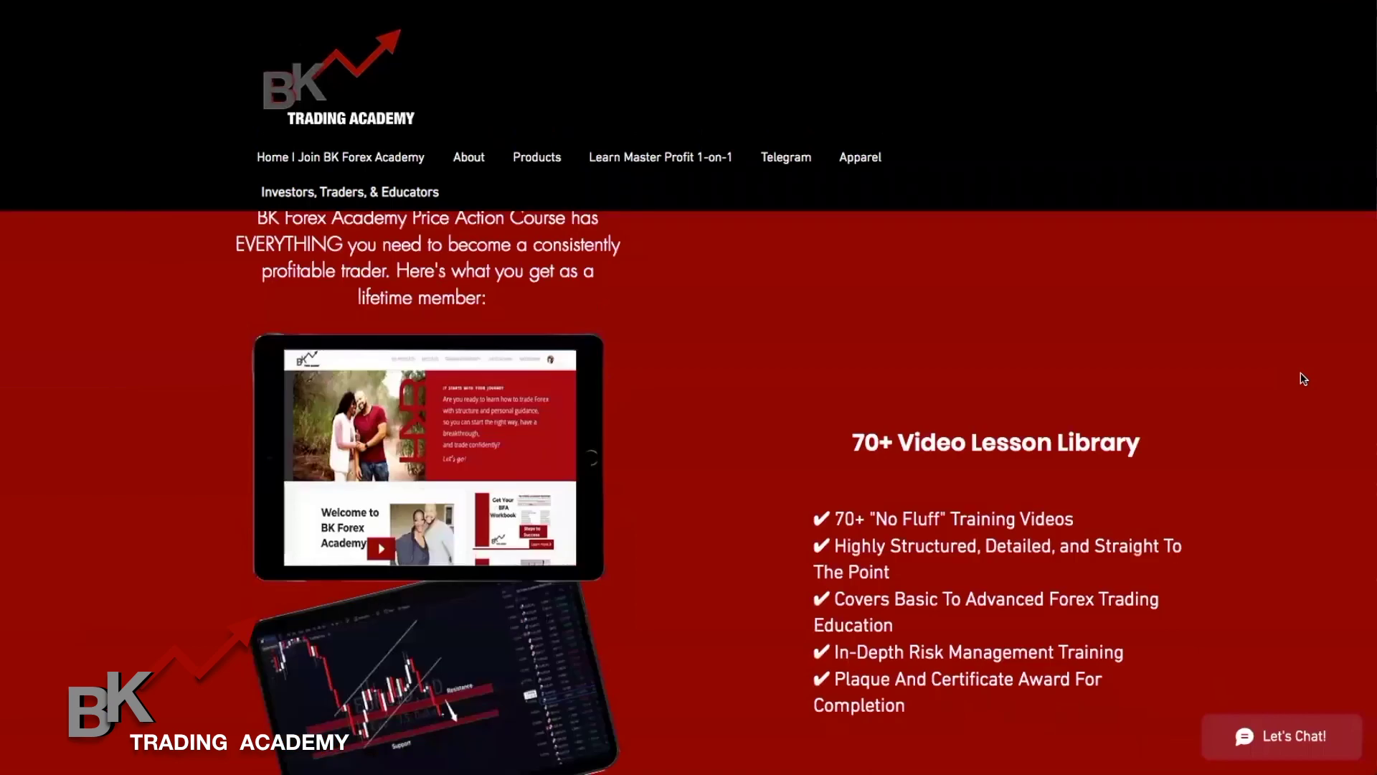
scroll(1304, 379, "down", 11)
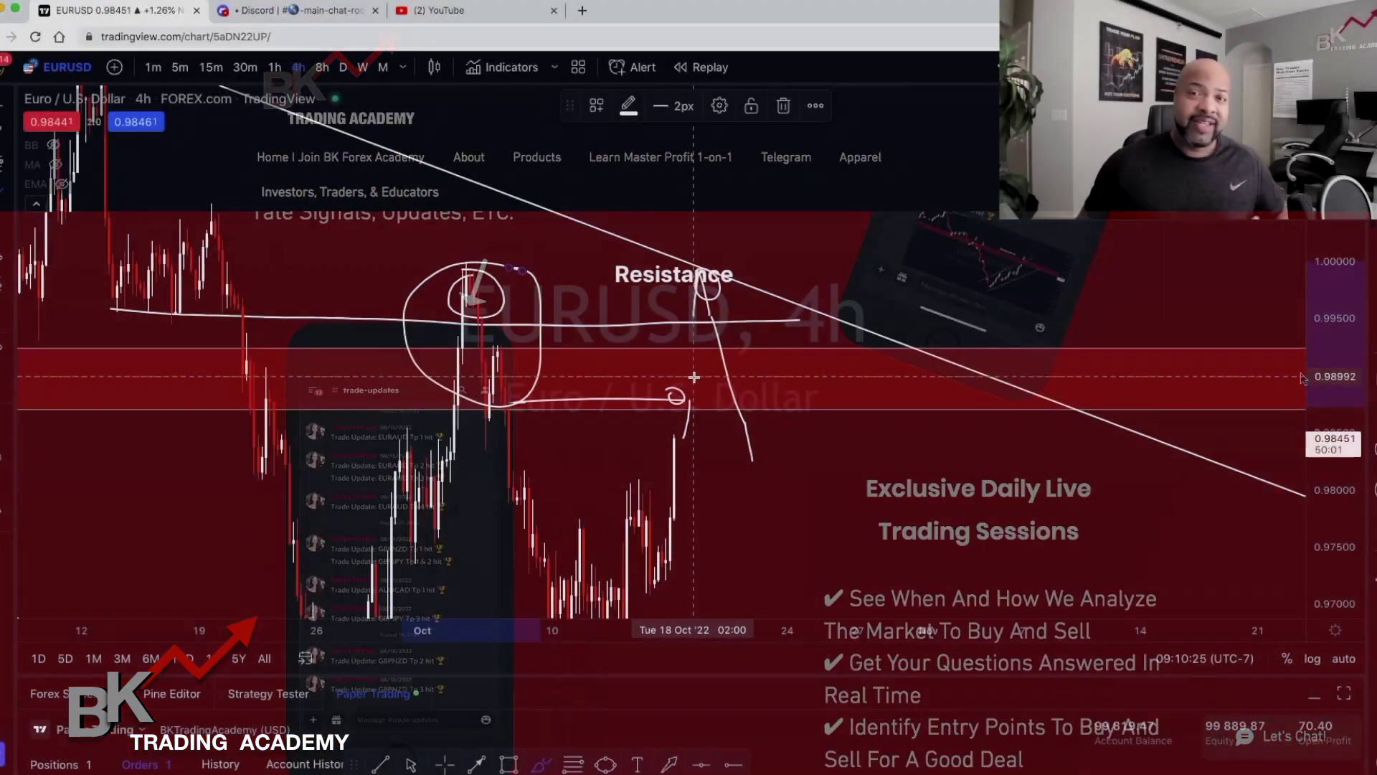